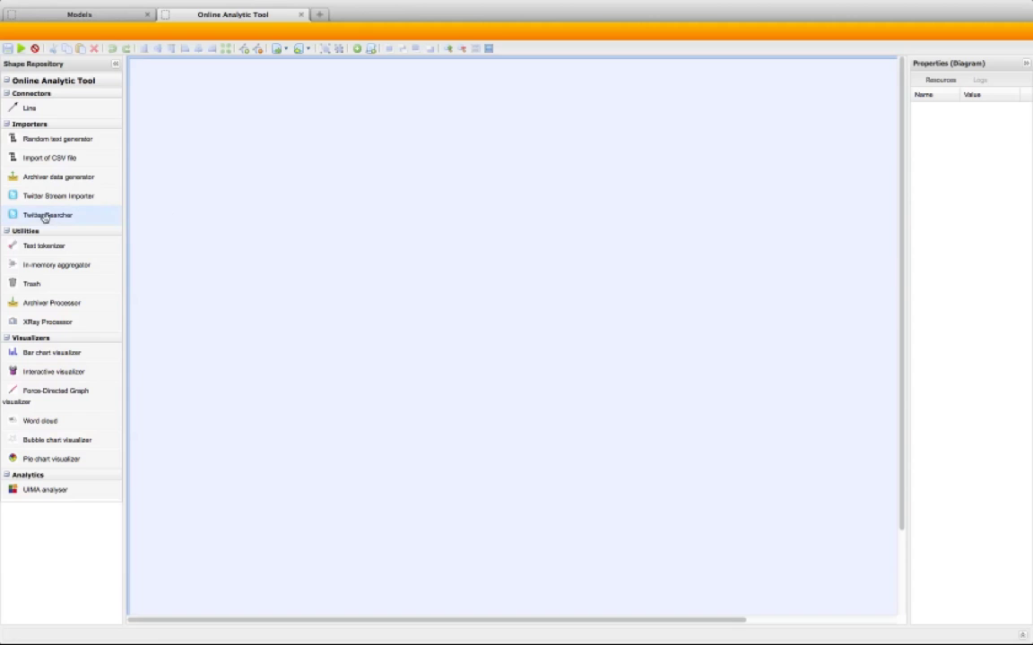
- Add a Twitter Searcher node with search query ibm and tweet count 2000
drag(46, 216, 230, 184)
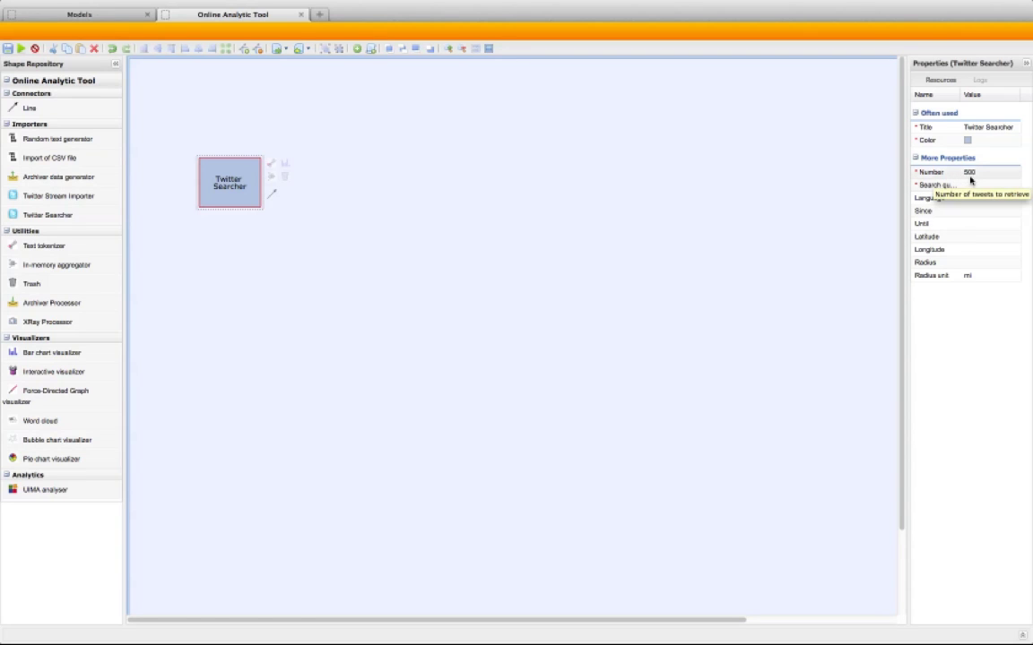
click(976, 175)
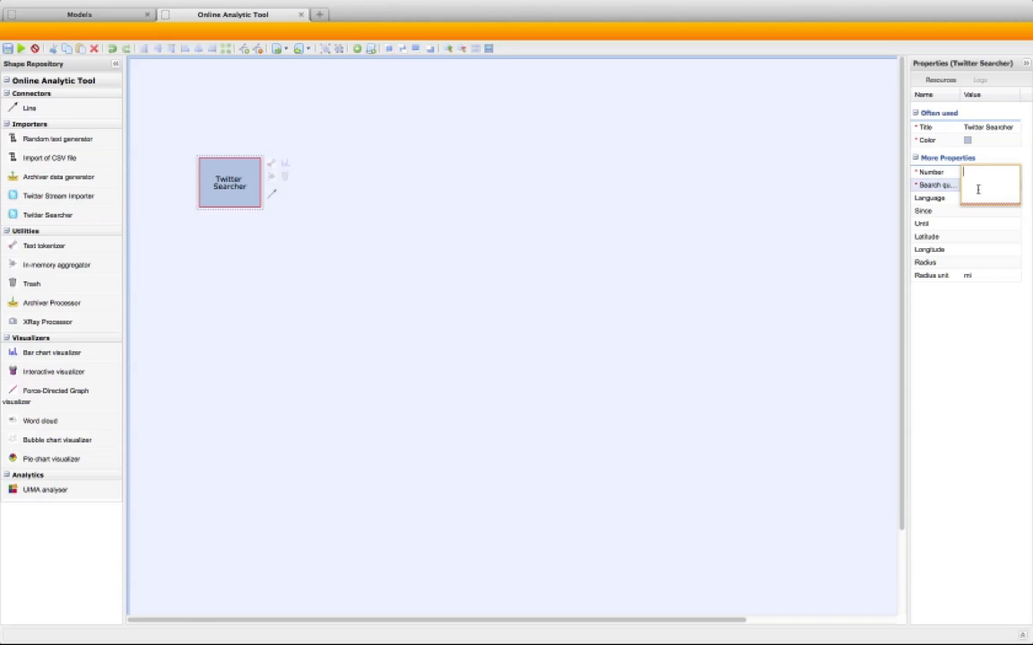
text(ibm)
click(989, 294)
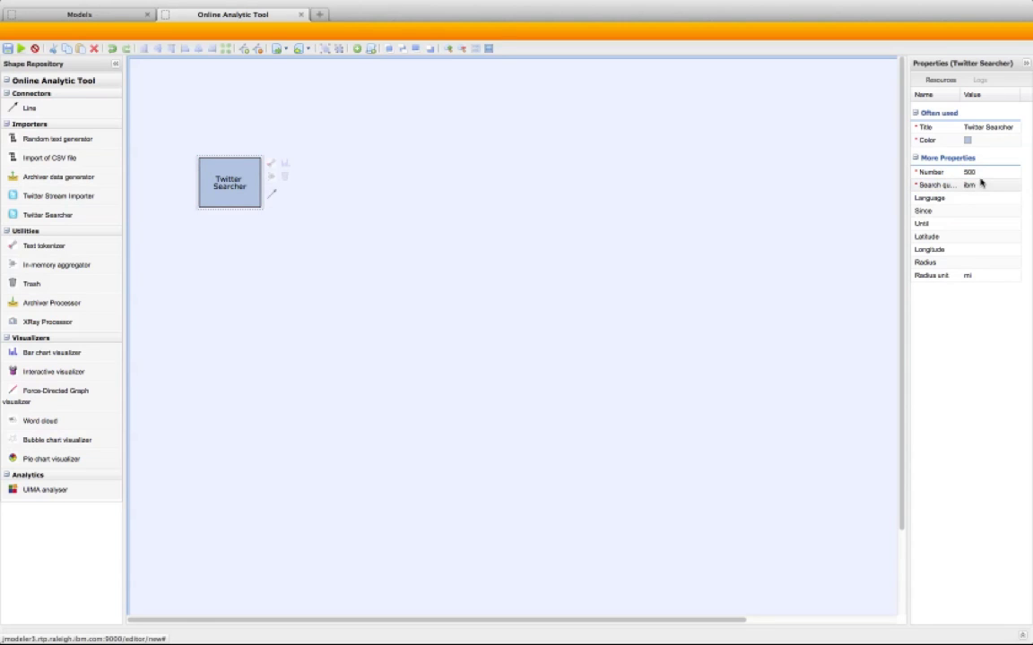
click(977, 172)
text(2000)
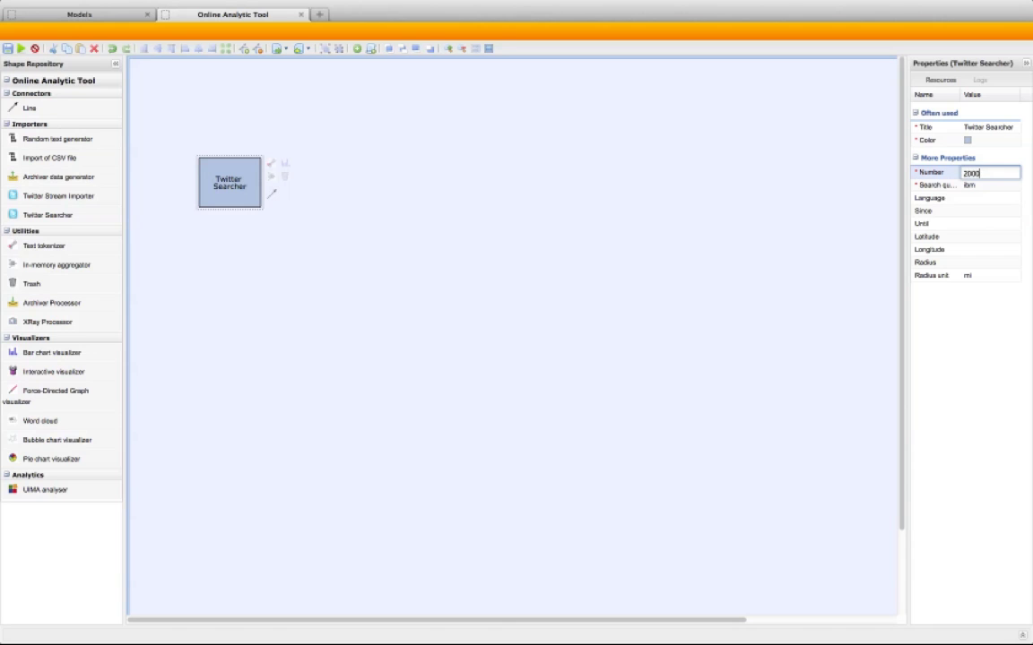
key(Tab)
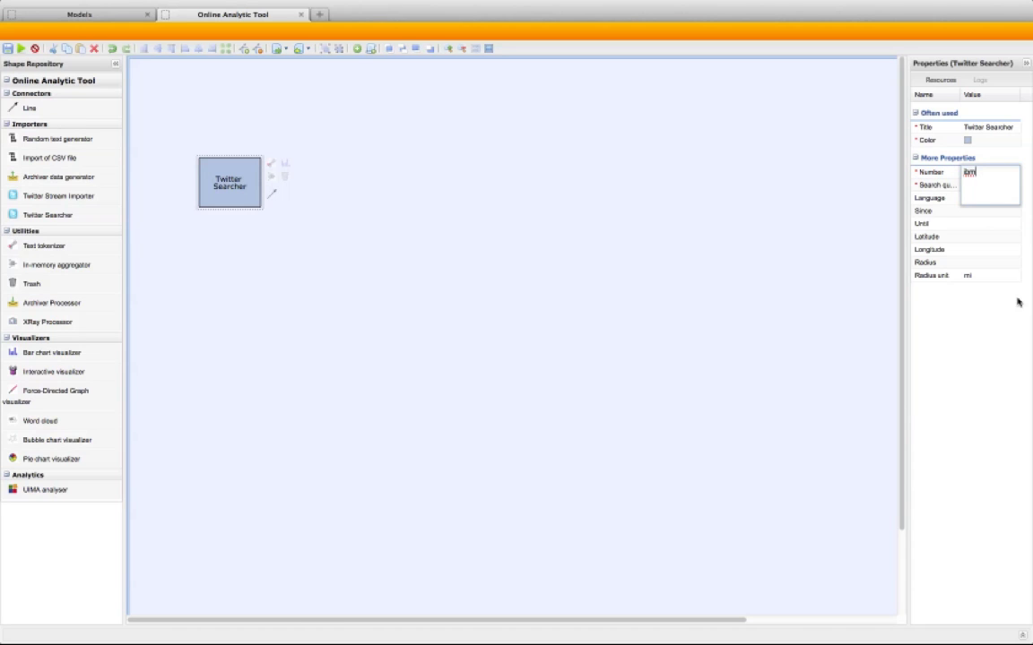
- Keep ibm as the query and attach a UIMA analyser node after the Twitter Searcher
click(991, 346)
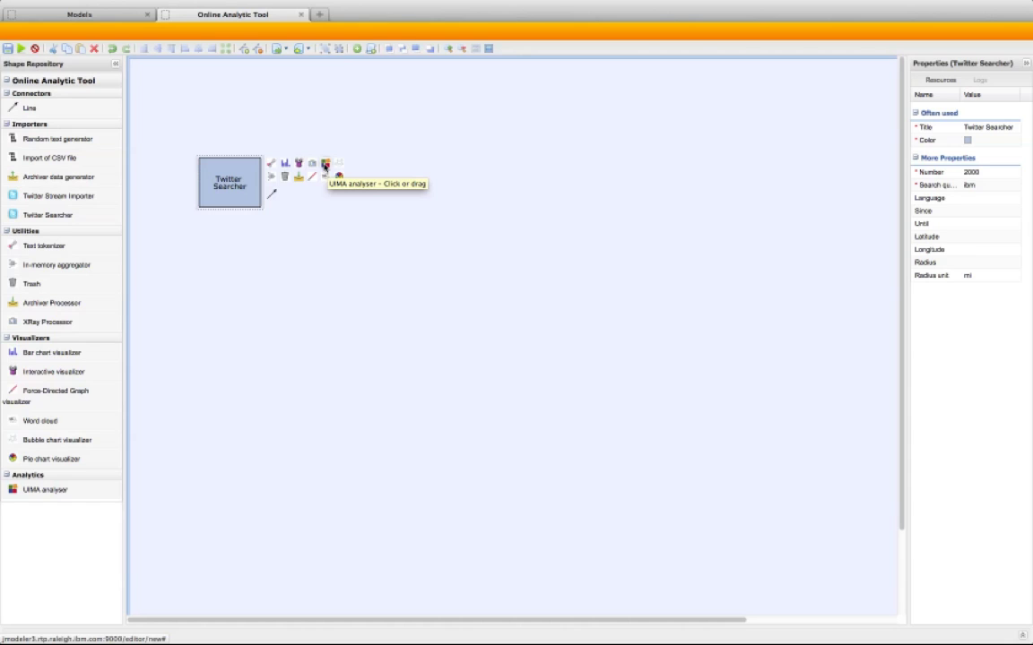
click(325, 165)
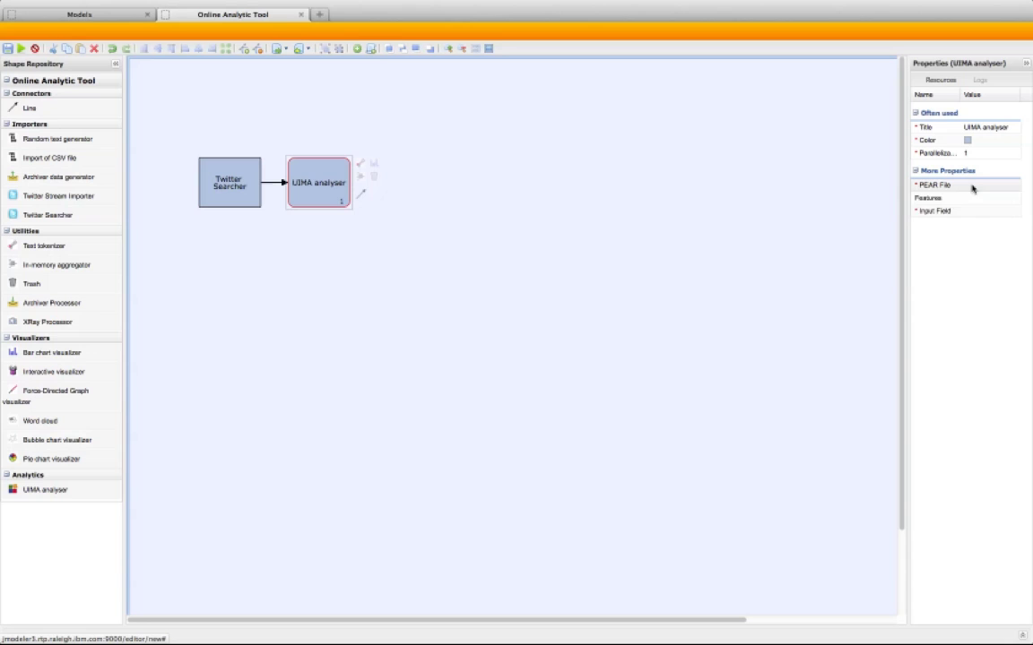
- Upload doccat.pear from the Desktop as a resource and return to the diagram
click(940, 81)
click(482, 111)
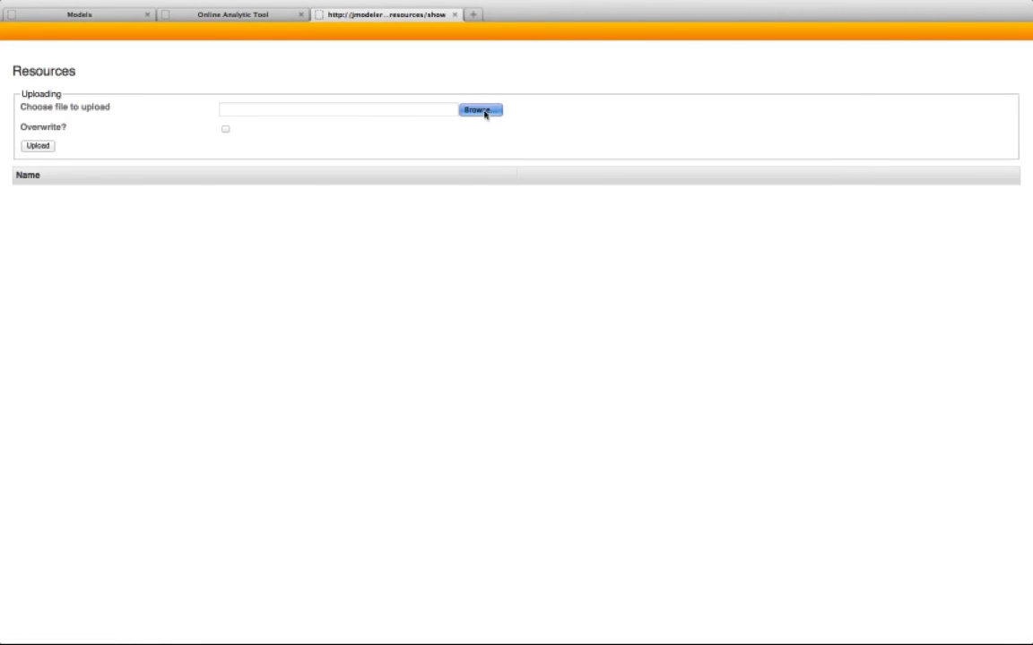
double_click(330, 112)
click(38, 146)
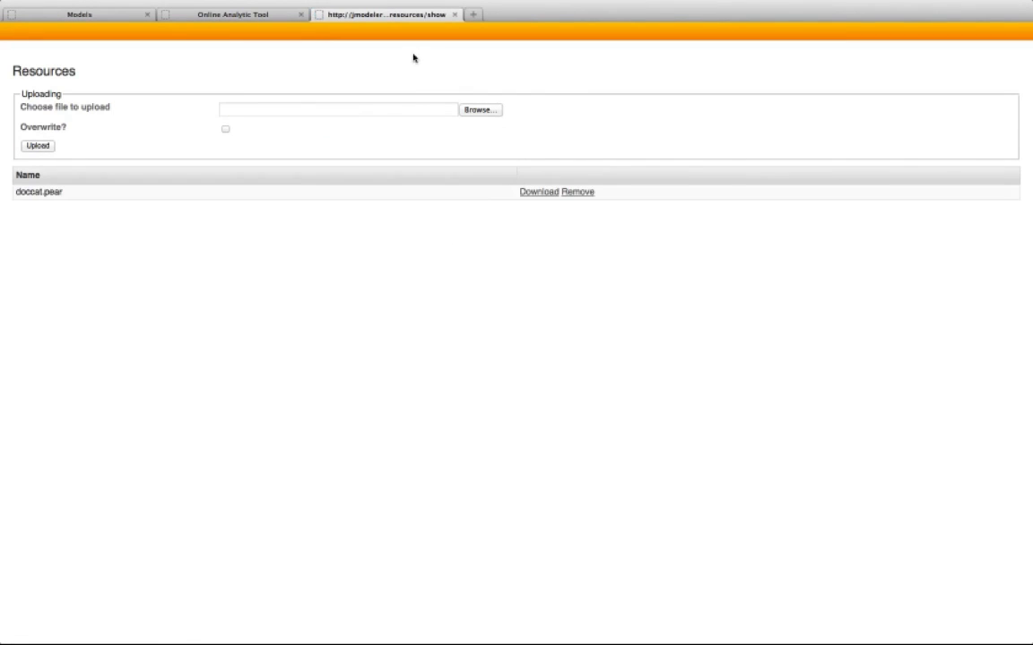
click(456, 15)
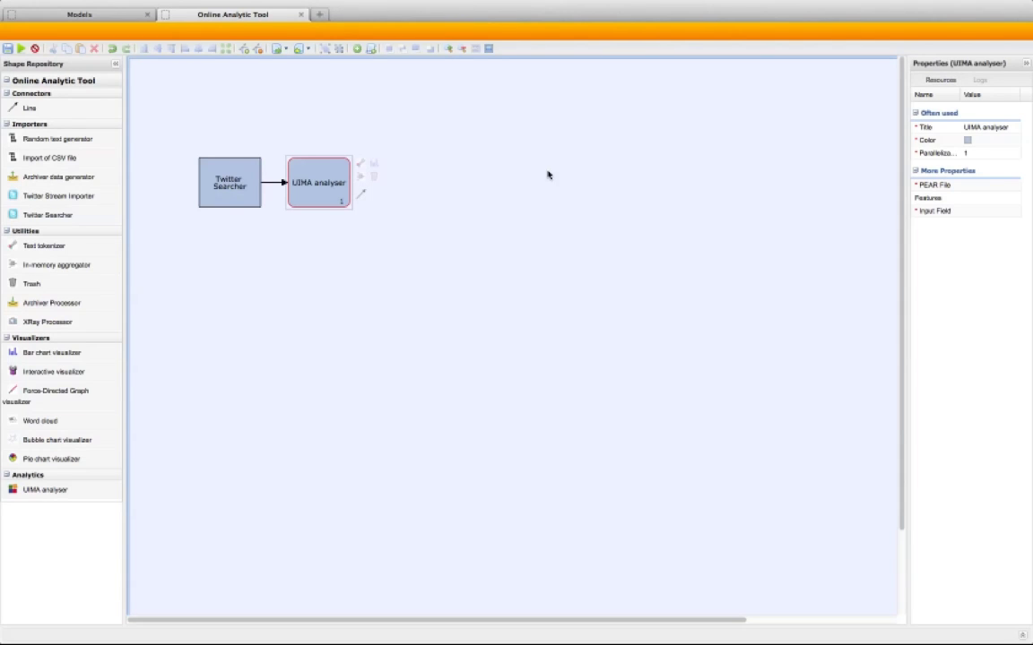
- Set the UIMA analyser's PEAR File to doccat.pear and its Features to Category
click(979, 187)
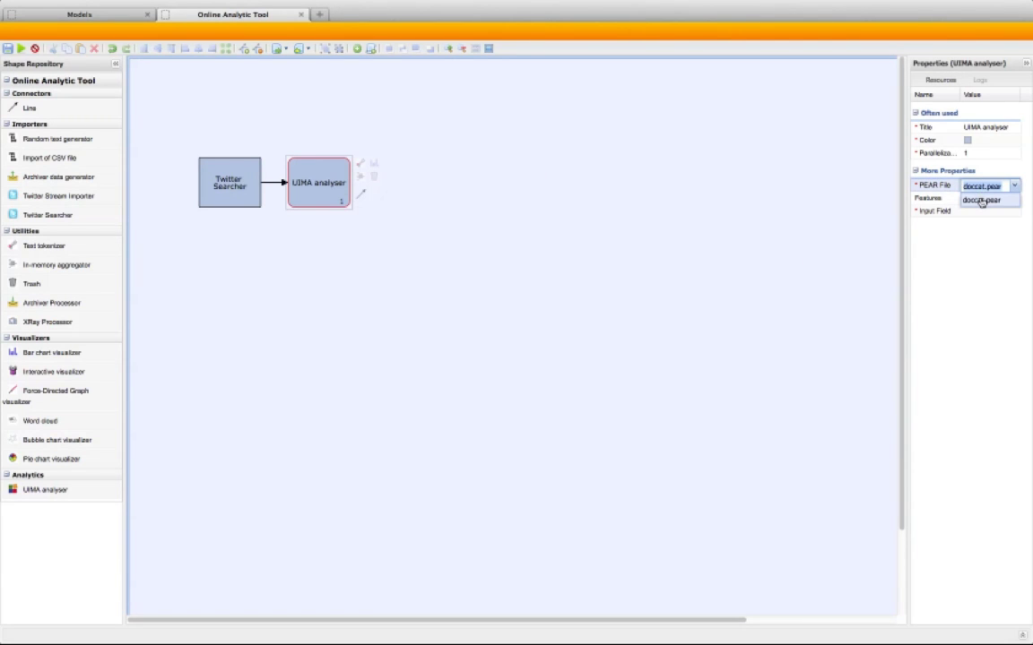
click(982, 201)
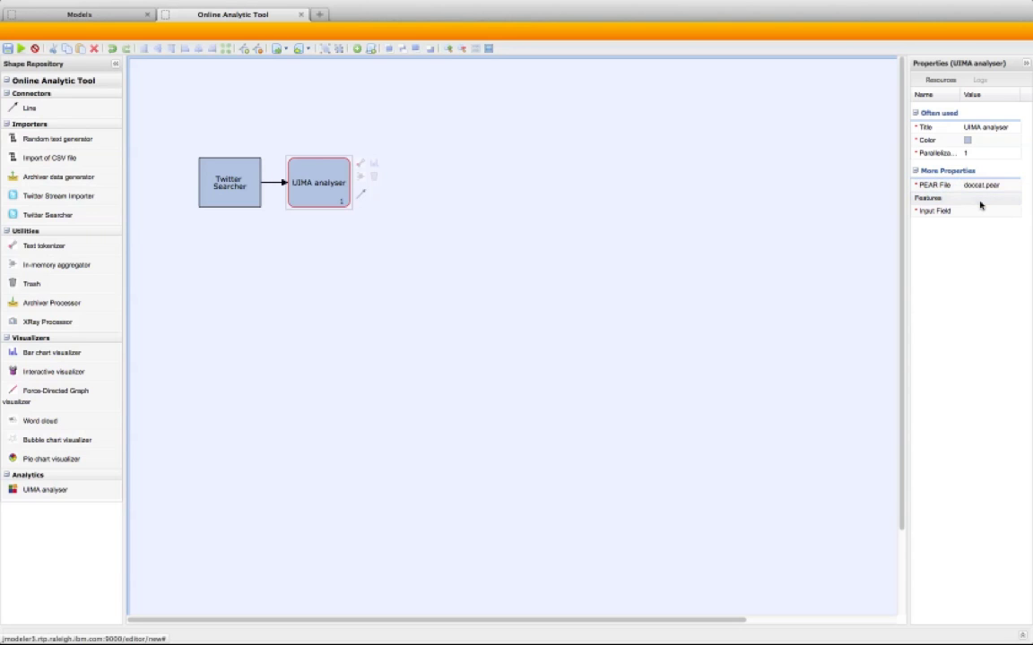
click(979, 199)
click(977, 213)
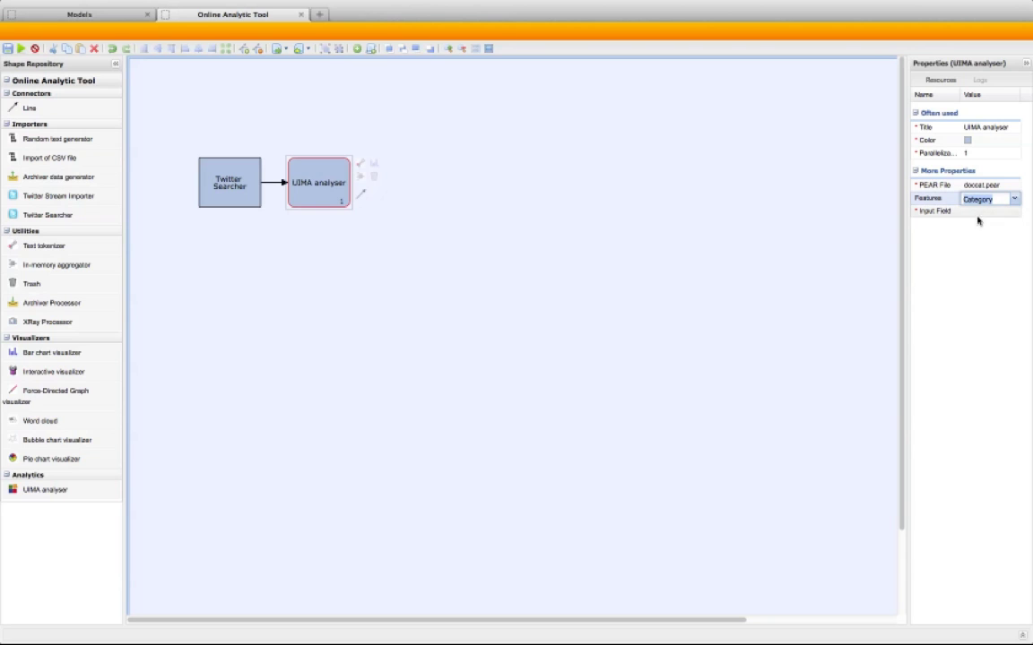
- Set the UIMA analyser's Input Field to the tweet text field
click(976, 213)
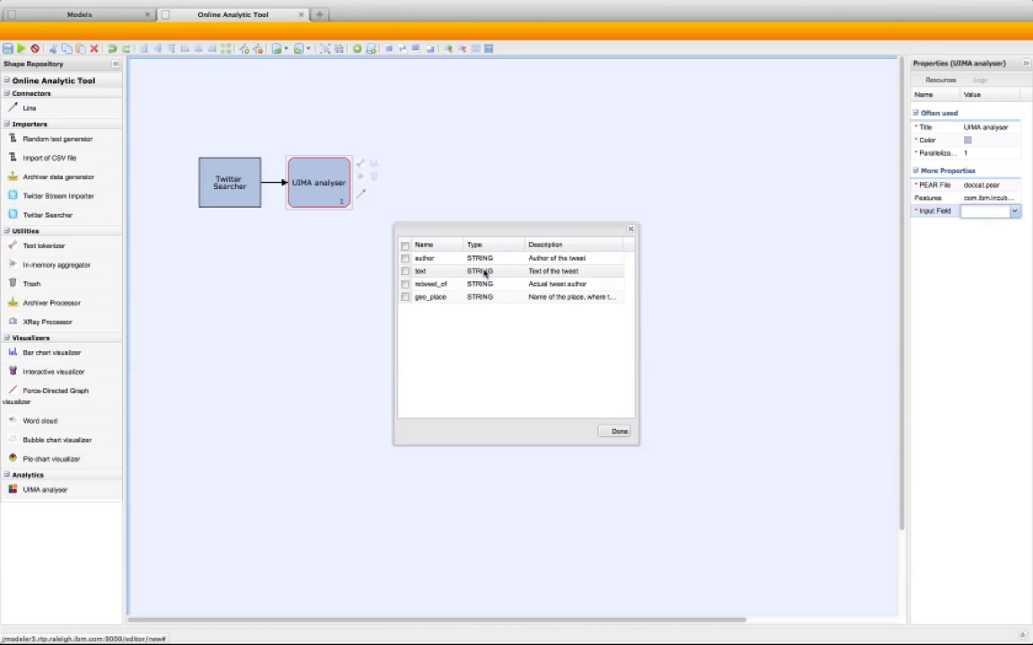
click(404, 272)
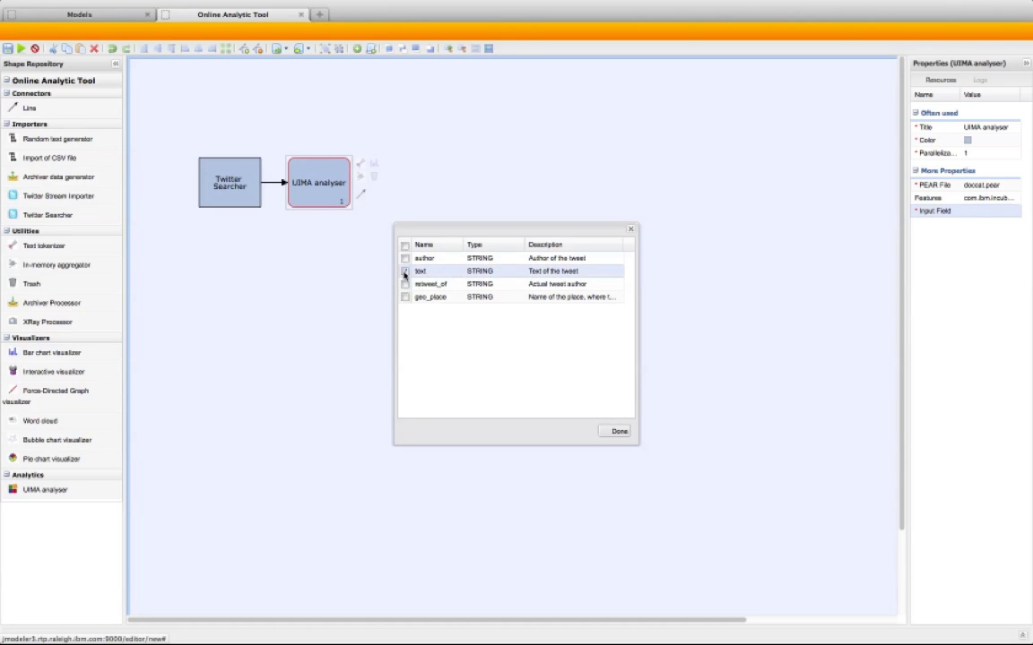
click(618, 433)
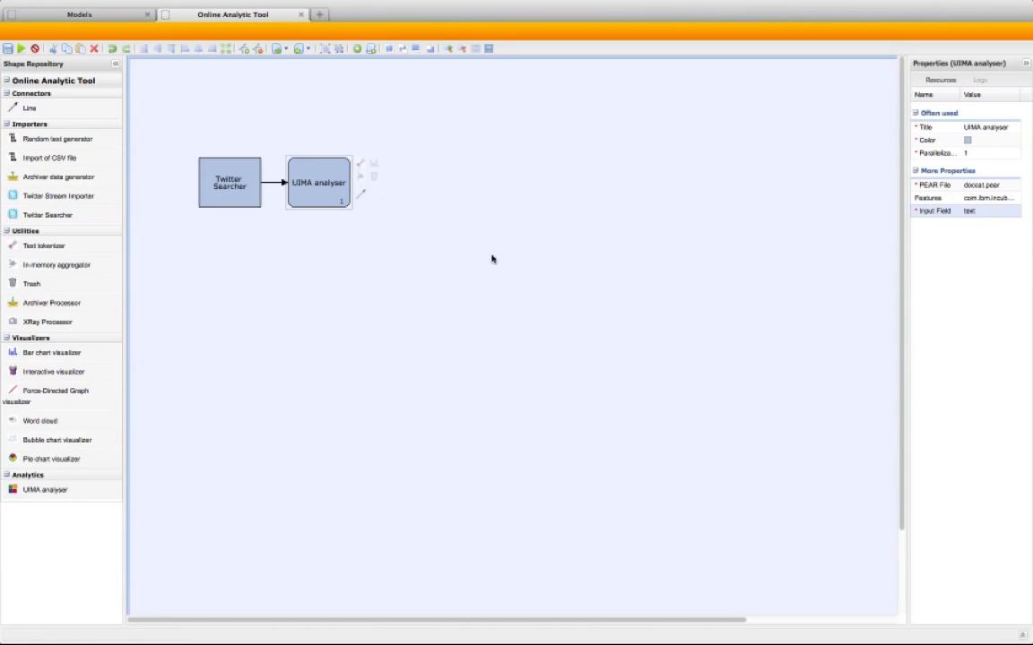
- Append an Interactive visualizer node after the UIMA analyser
mouse_move(350, 161)
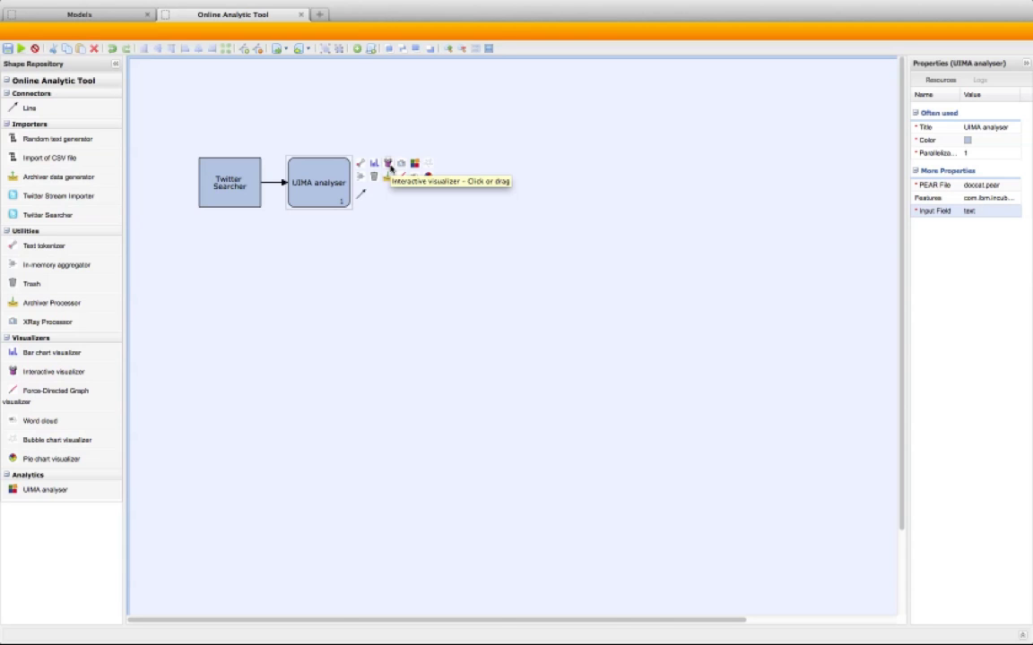
click(388, 165)
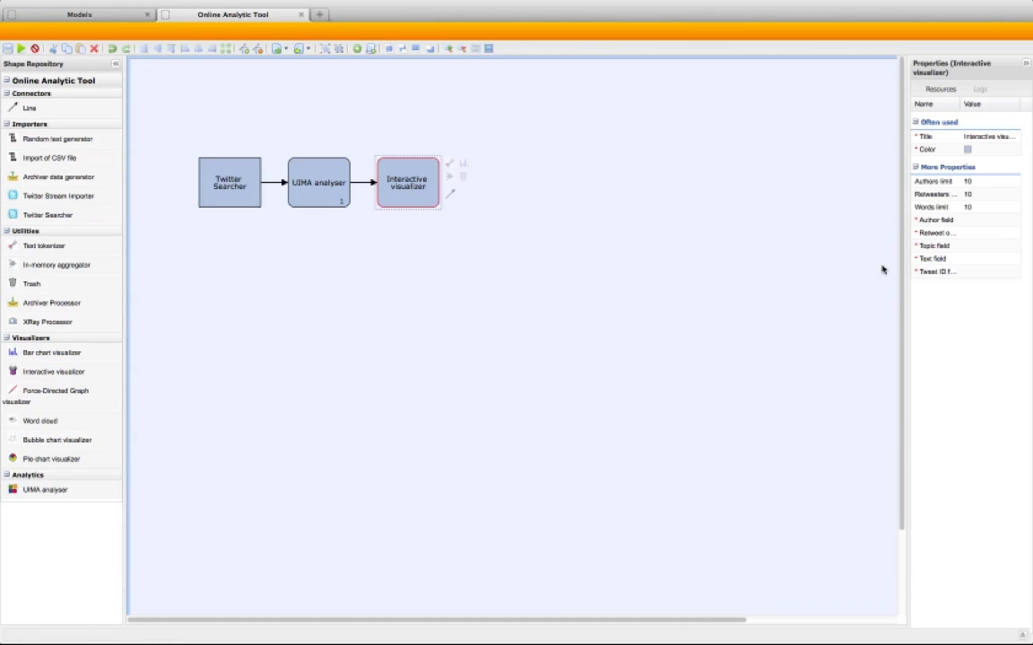
- Map the visualizer's author field to author and retweet field to retweet_of
click(981, 219)
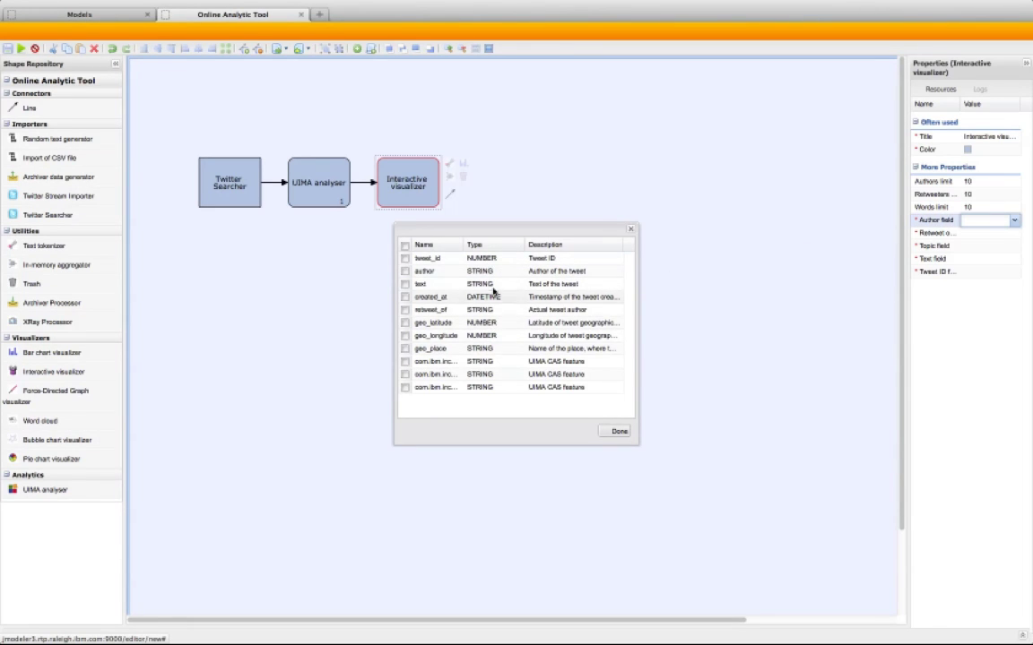
click(404, 272)
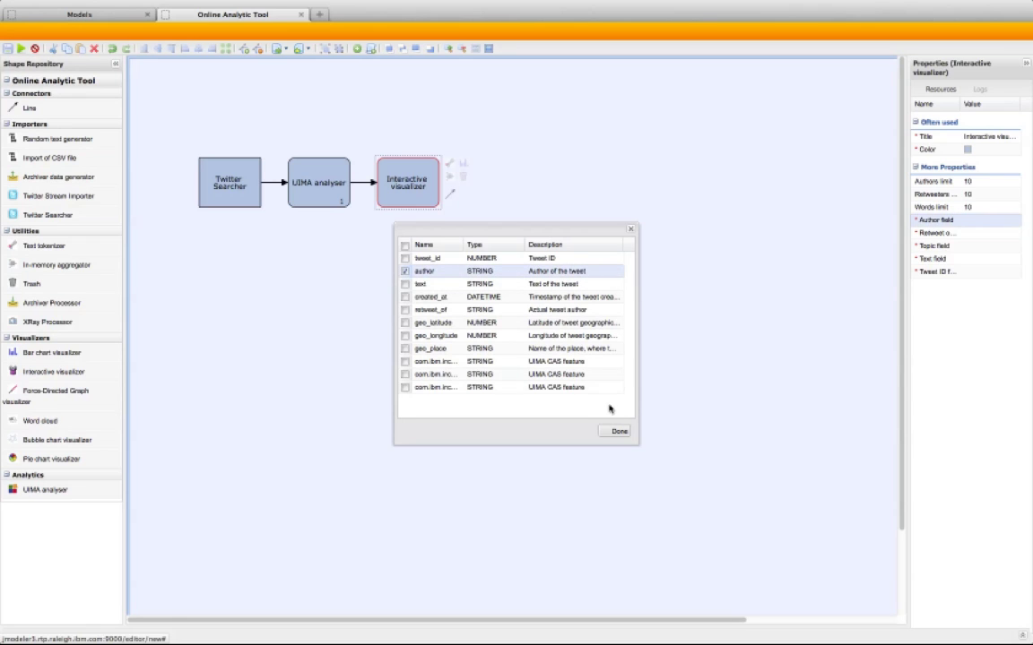
click(619, 432)
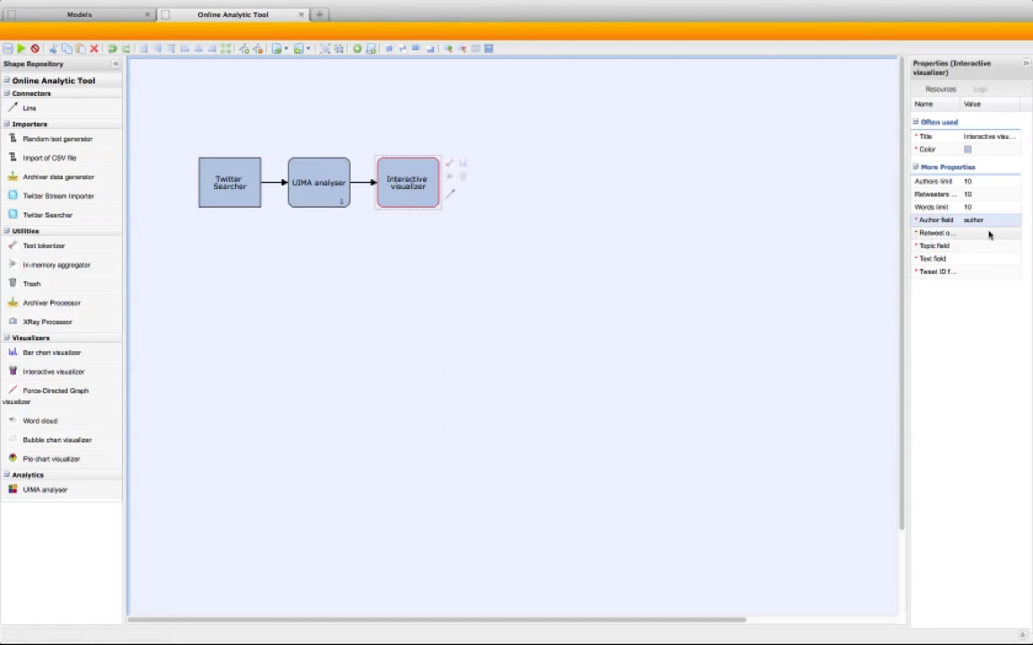
click(986, 233)
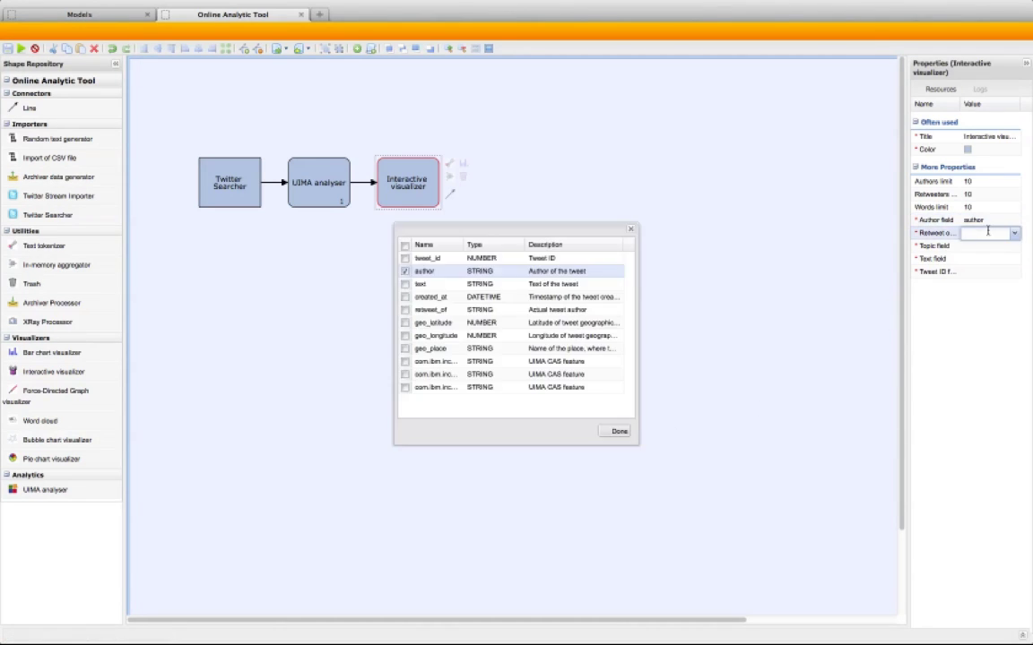
click(404, 310)
click(618, 432)
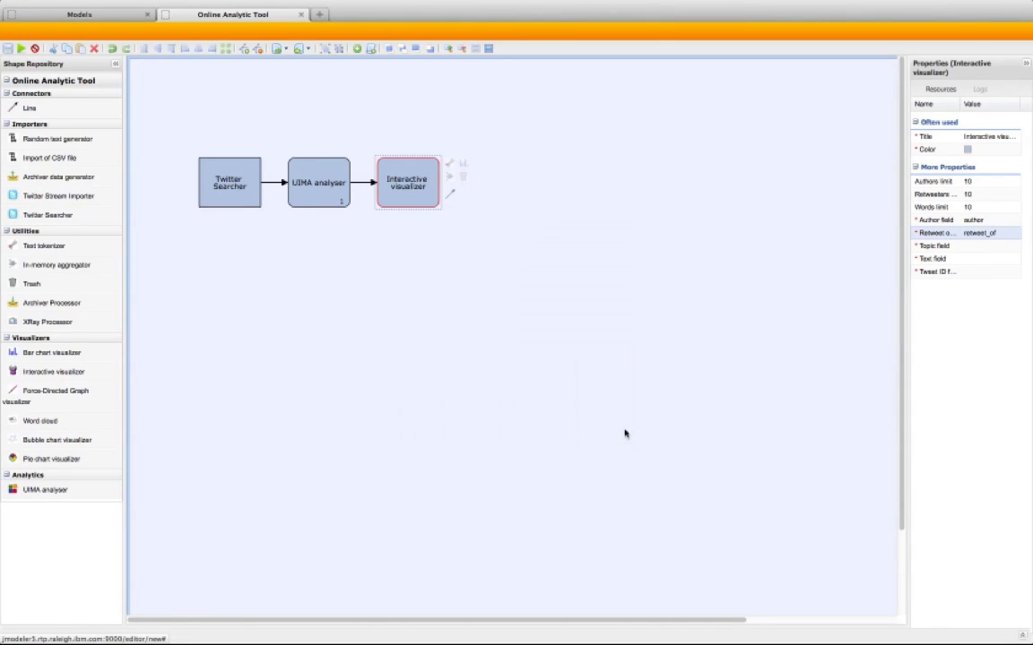
- Set the visualizer's Topic field to com.ibm.incubator.doccat.Category:category
click(970, 247)
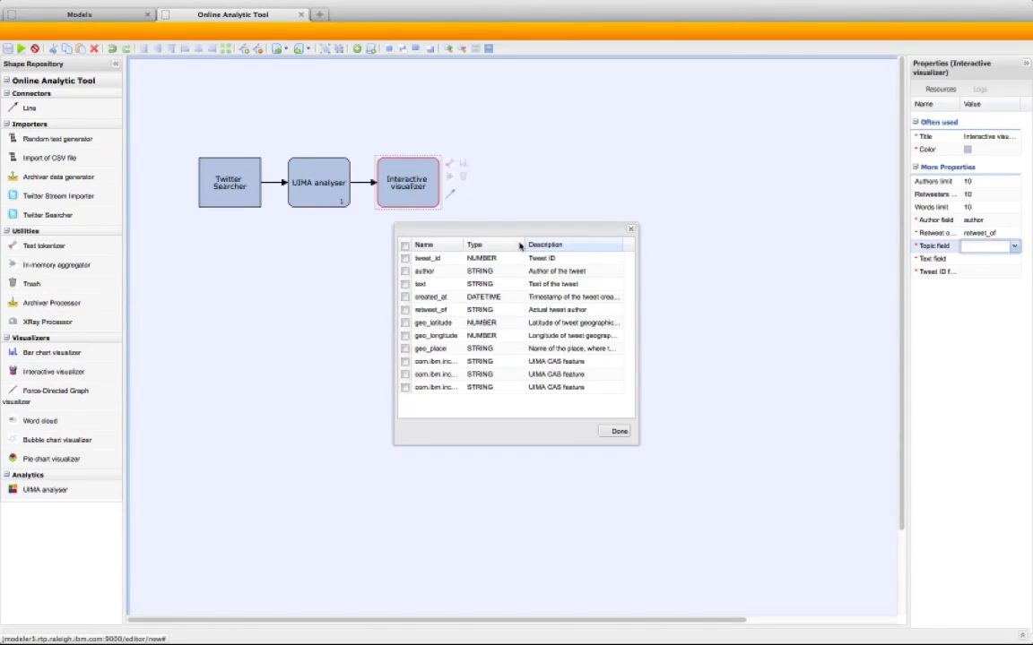
drag(463, 245, 544, 247)
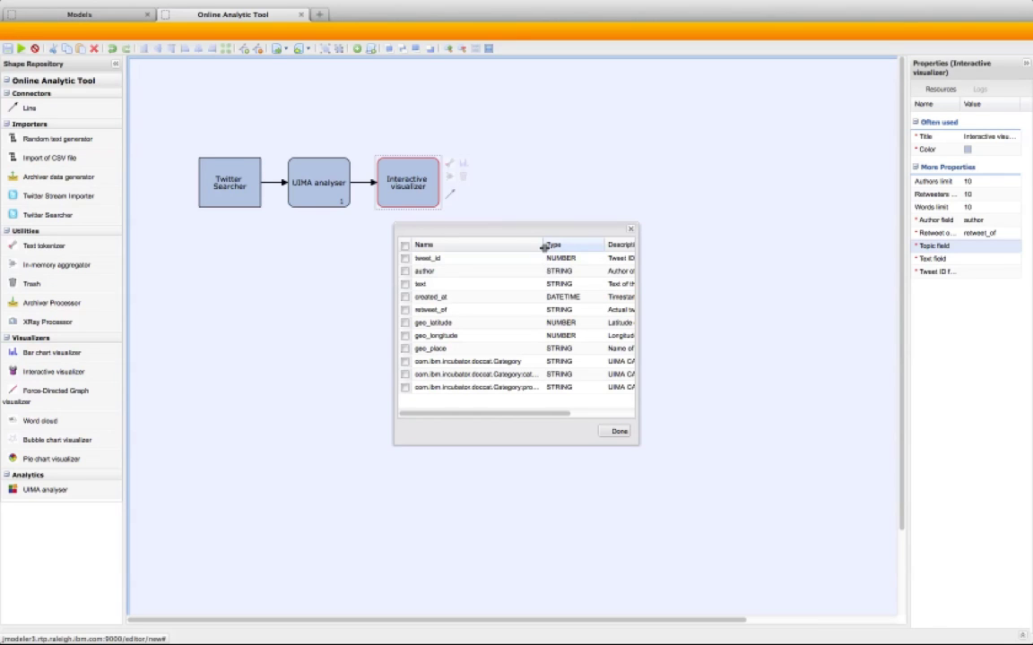
drag(544, 246, 555, 246)
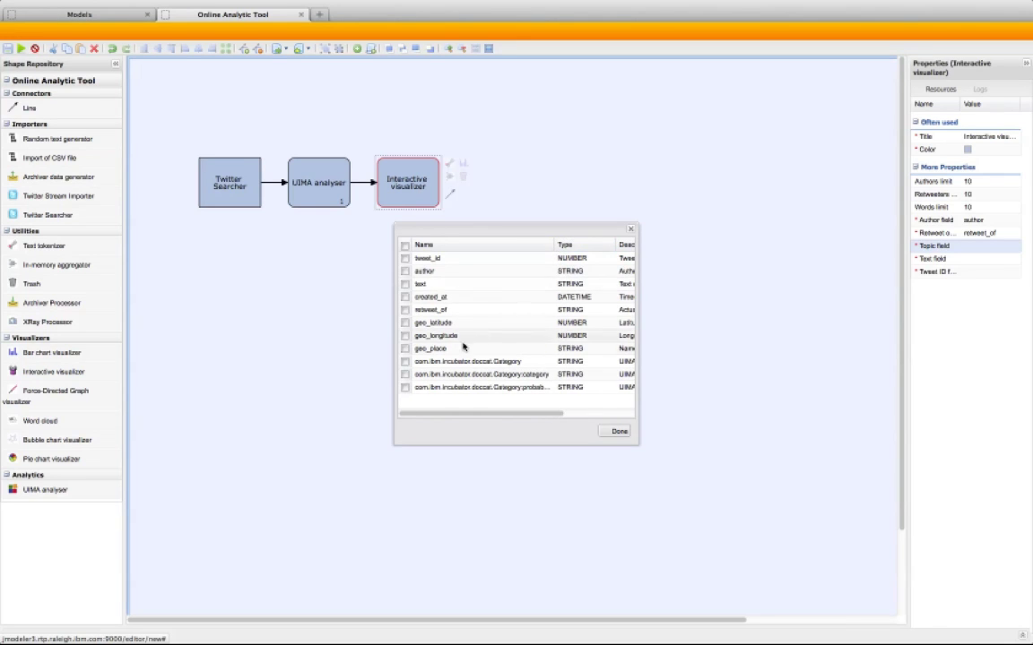
click(405, 374)
click(620, 431)
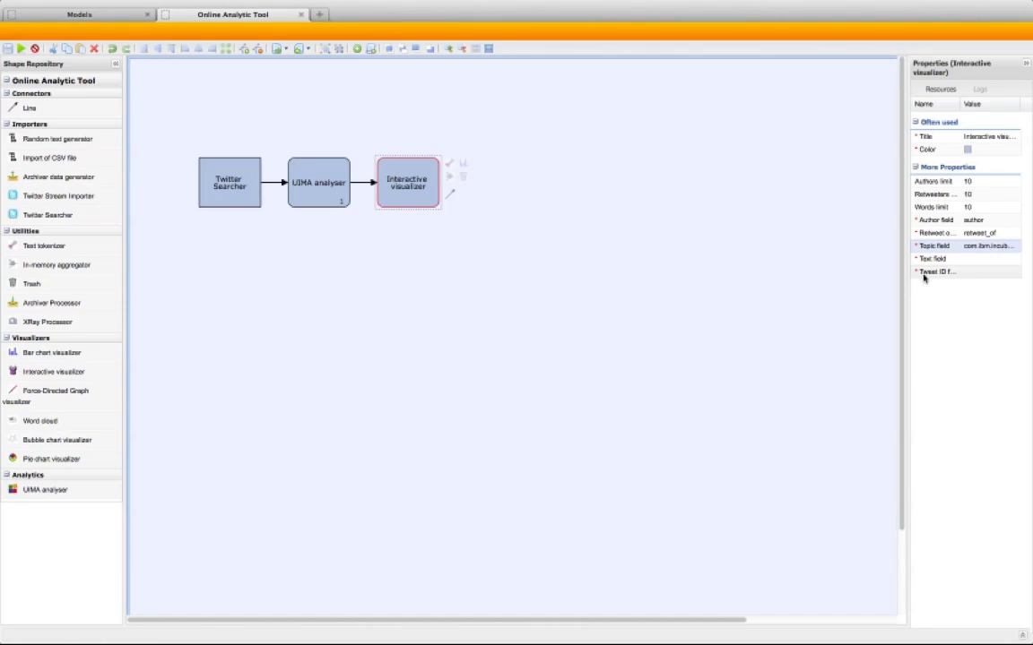
- Map the visualizer's Text field to text and Tweet ID field to tweet_id
click(986, 260)
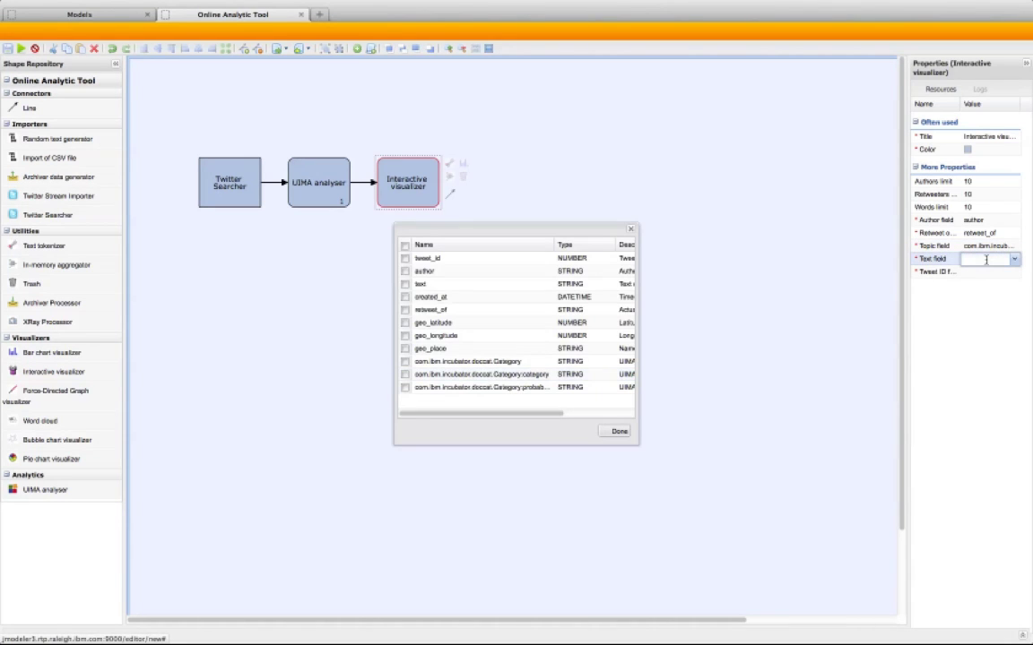
click(407, 285)
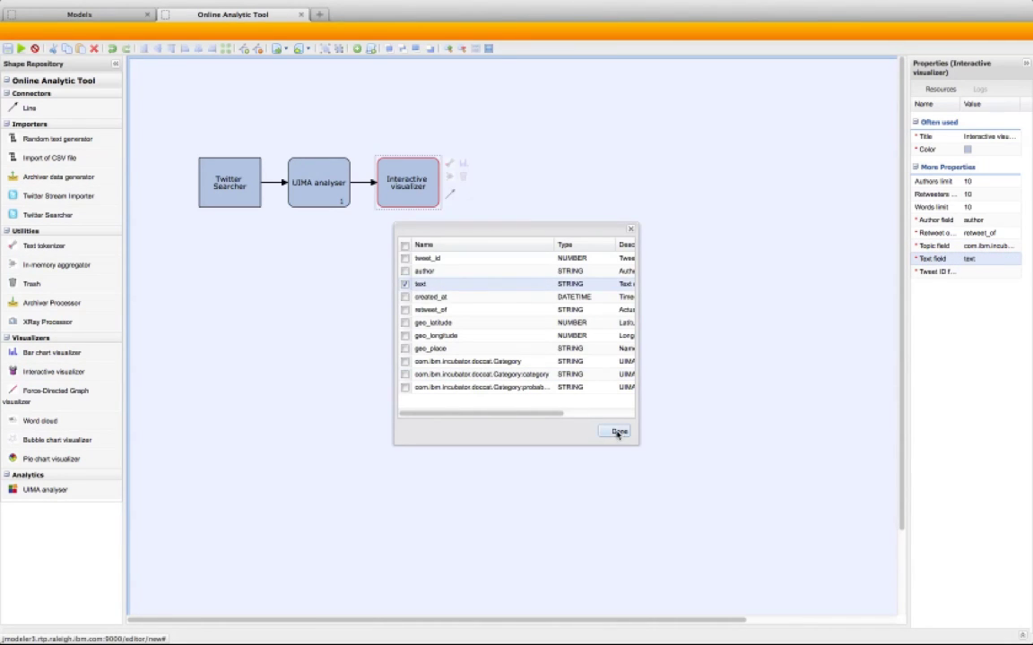
click(619, 431)
click(985, 272)
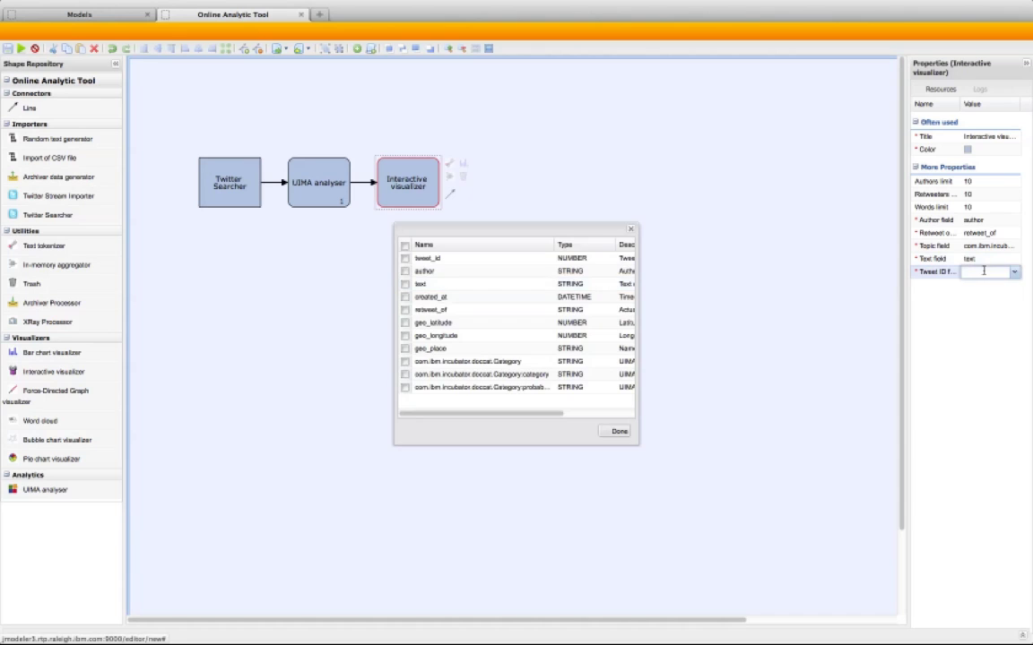
click(404, 258)
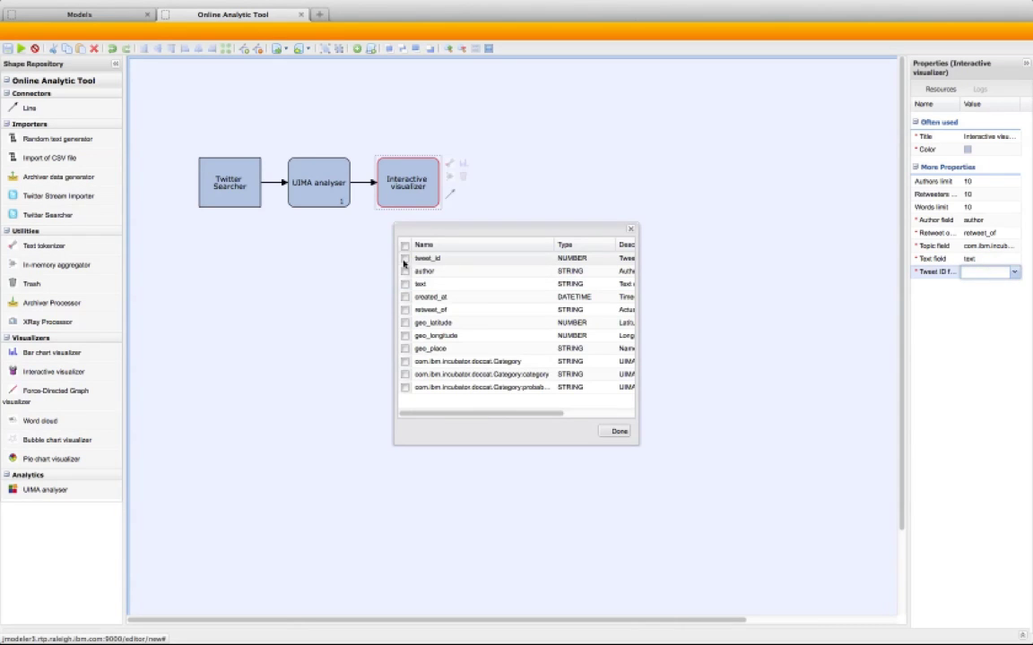
click(620, 431)
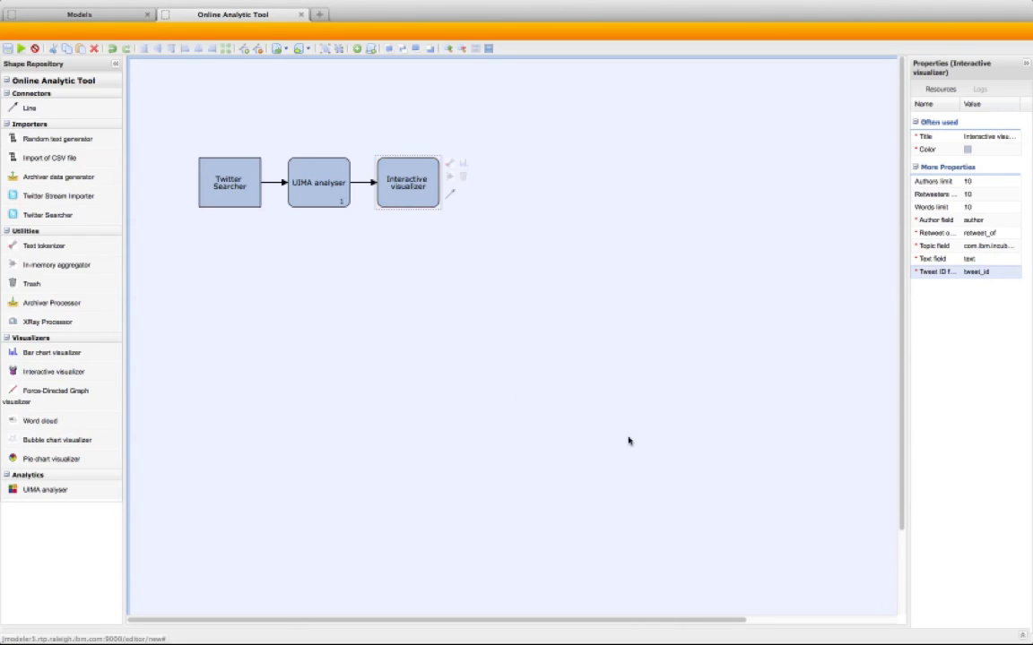
- Attach an Archiver Processor below the Twitter Searcher, connected from it
click(233, 179)
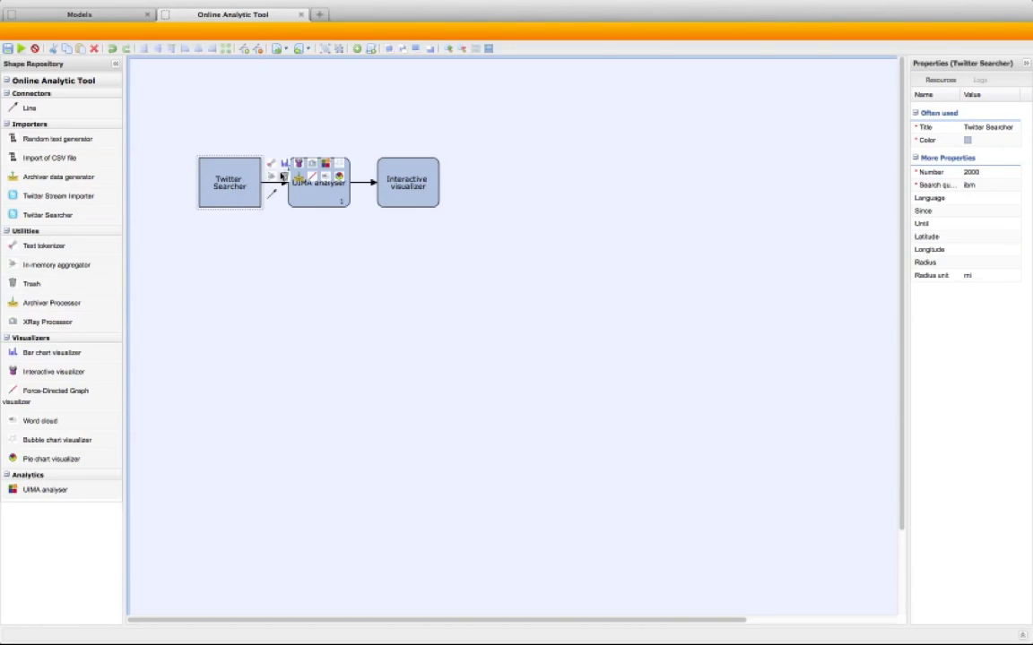
drag(315, 193, 266, 256)
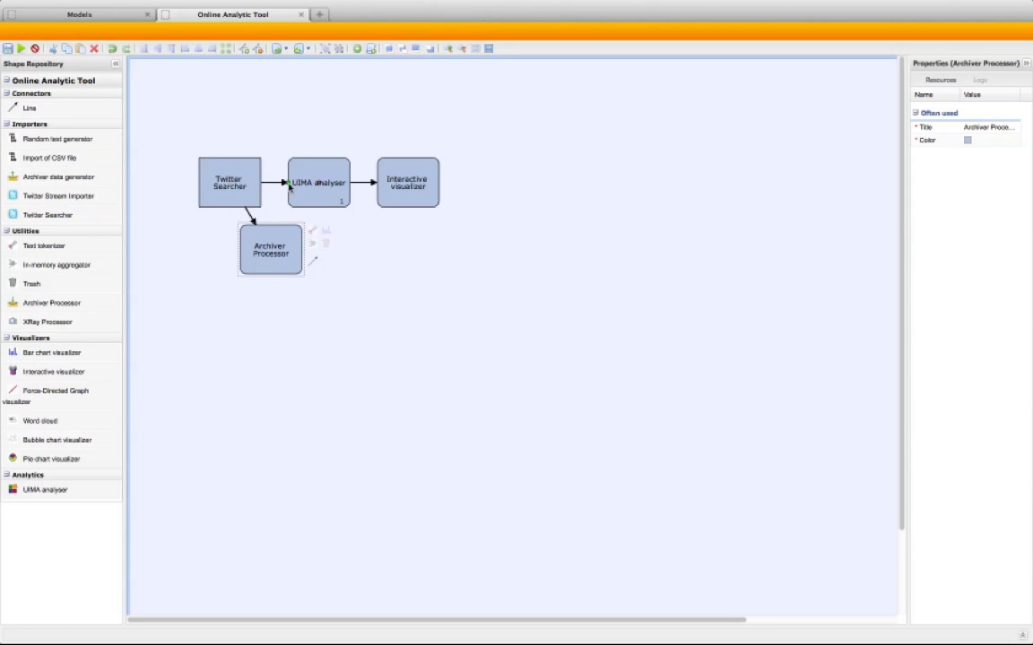
click(284, 183)
- Save the pipeline as ibm_twitter_demo and run the model
click(7, 49)
triple_click(476, 302)
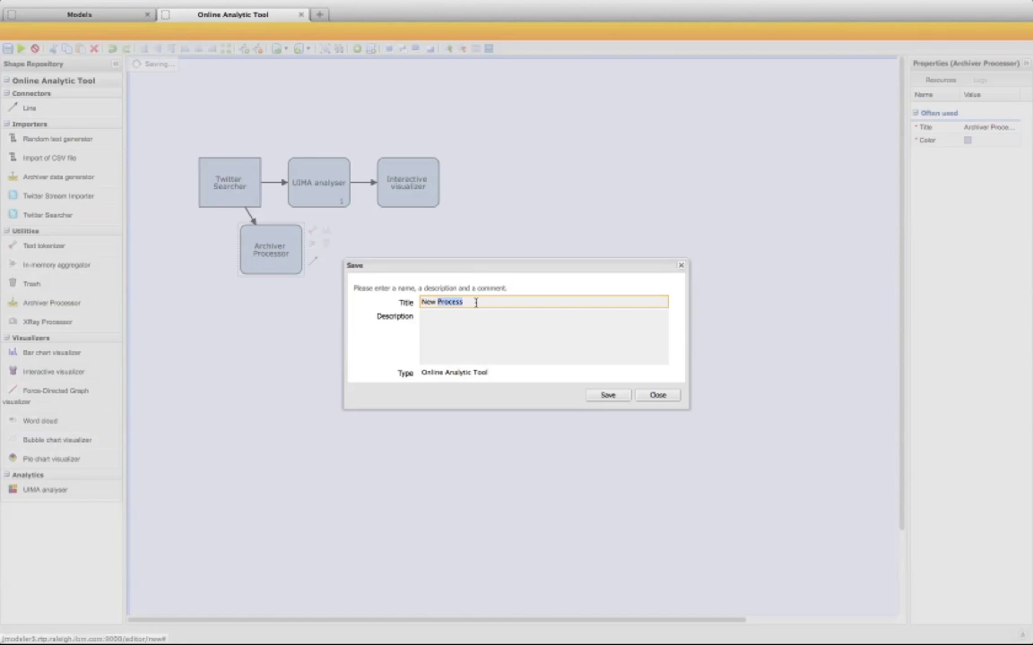
text(ibm_twitter_demo)
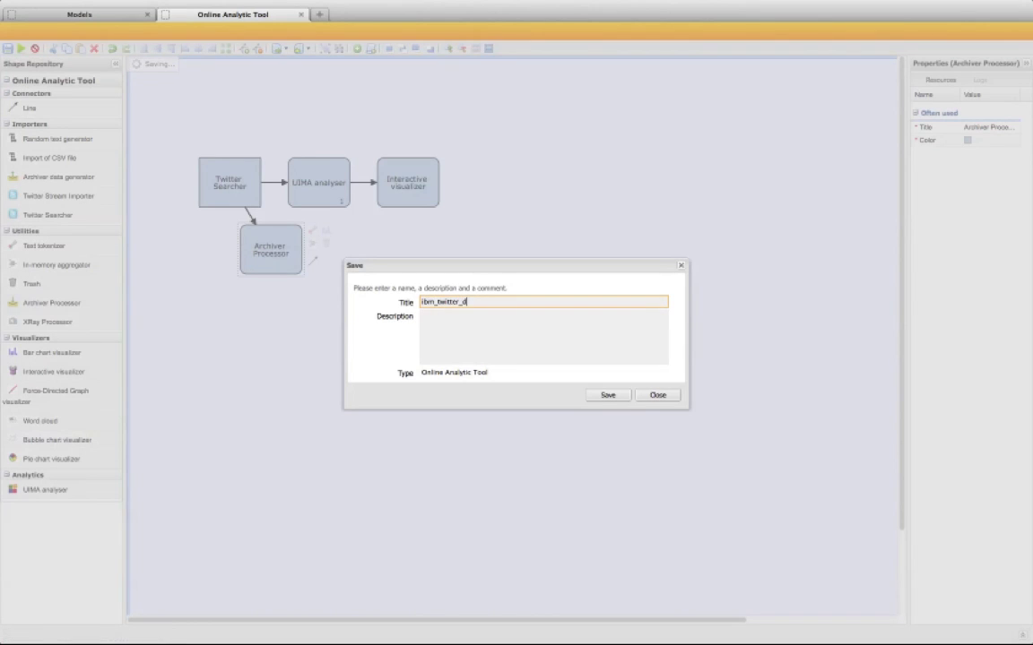
click(606, 395)
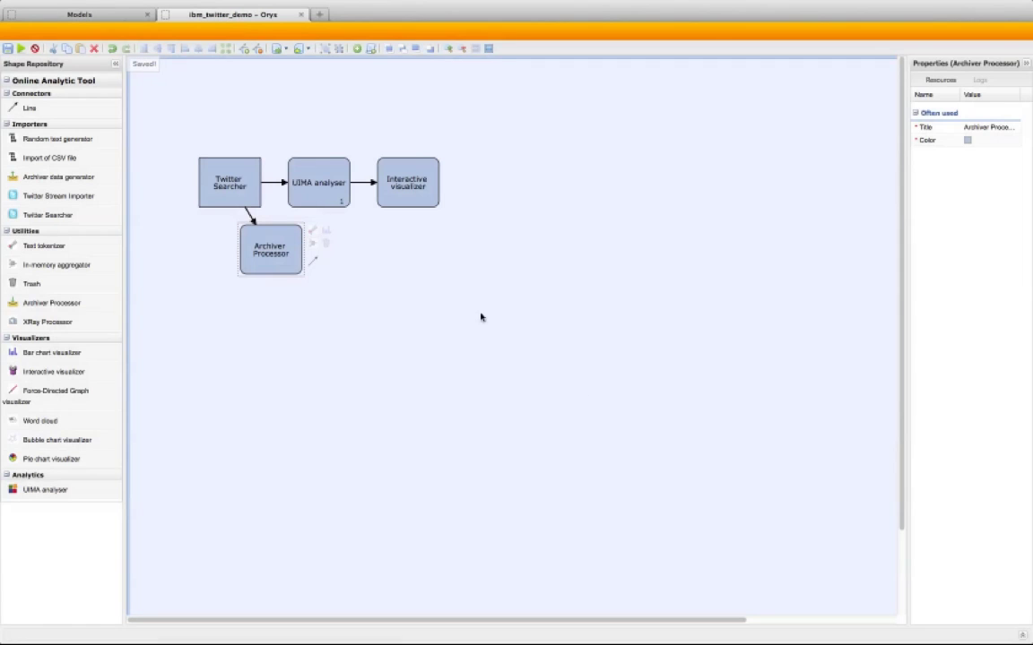
click(21, 50)
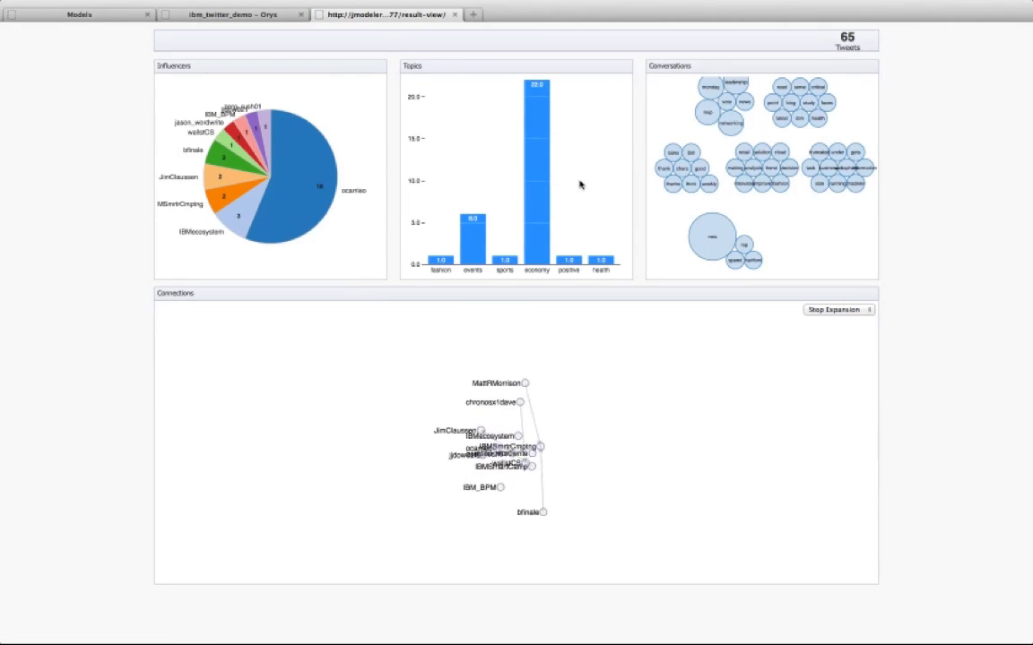
- Rearrange an account cluster in the Connections graph and inspect nodes, topic bubbles and bars
drag(562, 439, 668, 427)
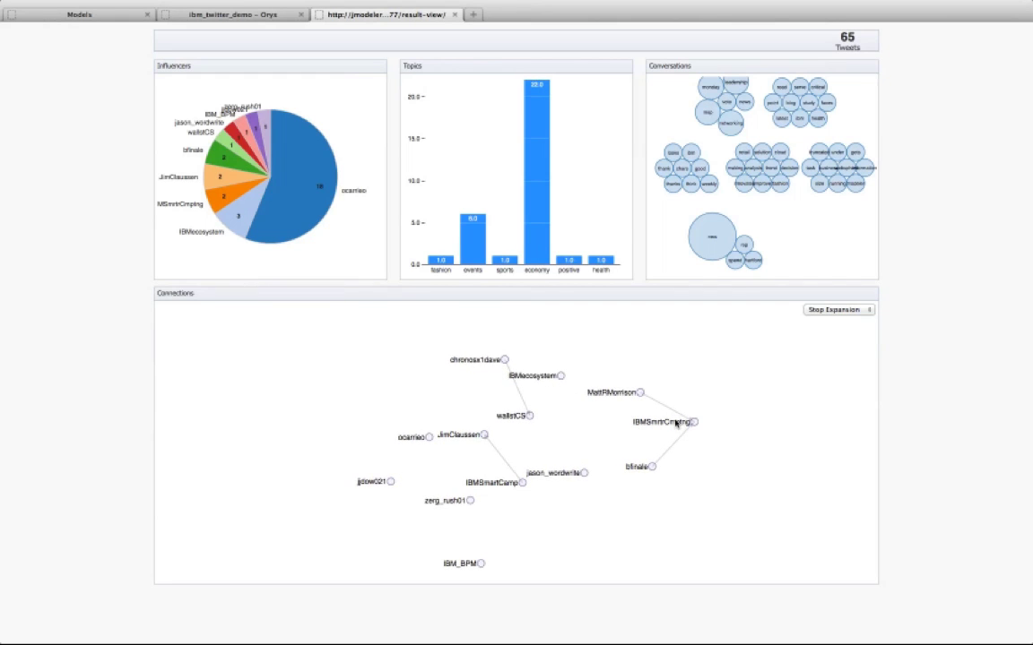
mouse_move(694, 423)
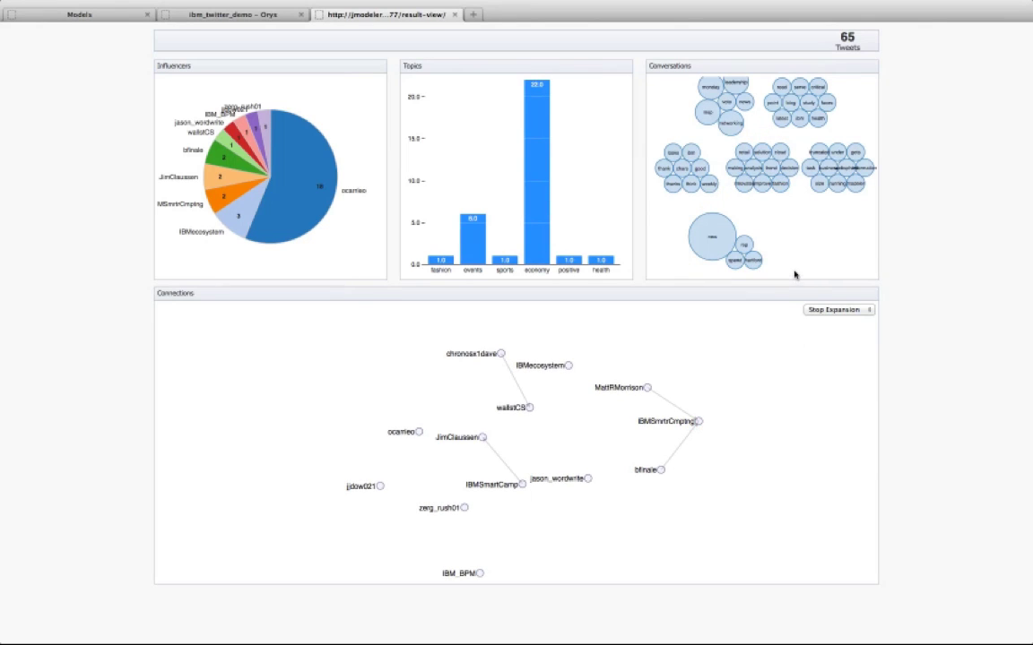
mouse_move(754, 224)
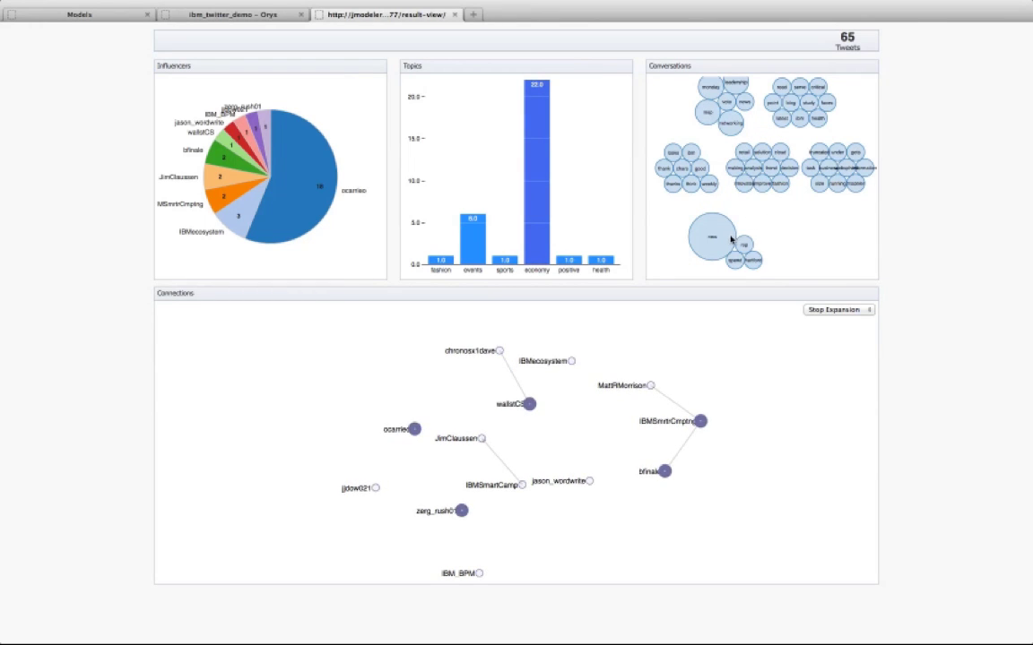
mouse_move(715, 108)
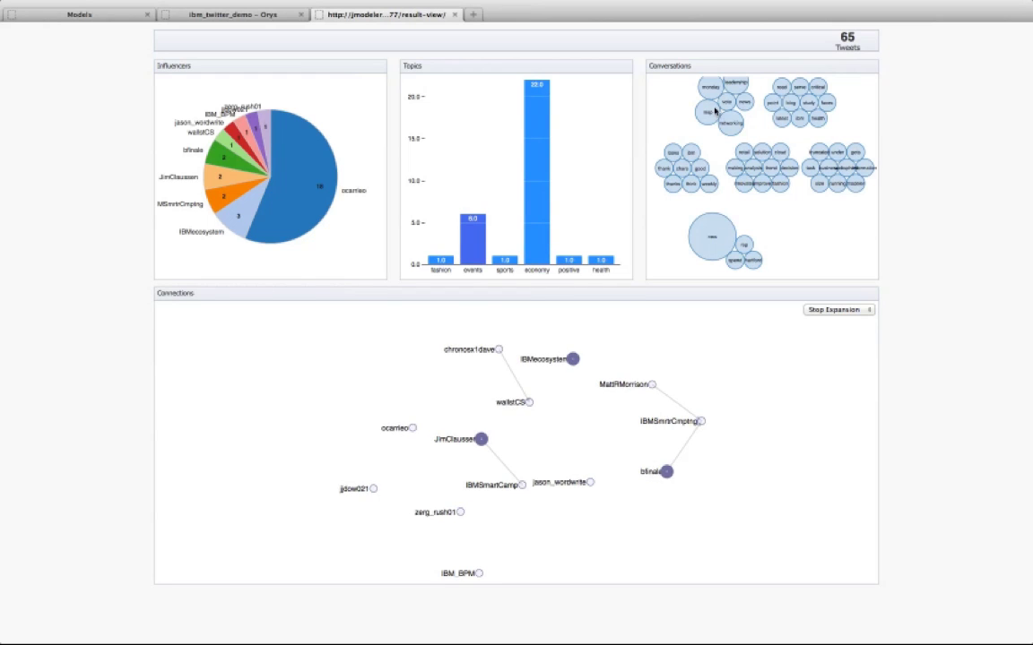
mouse_move(717, 240)
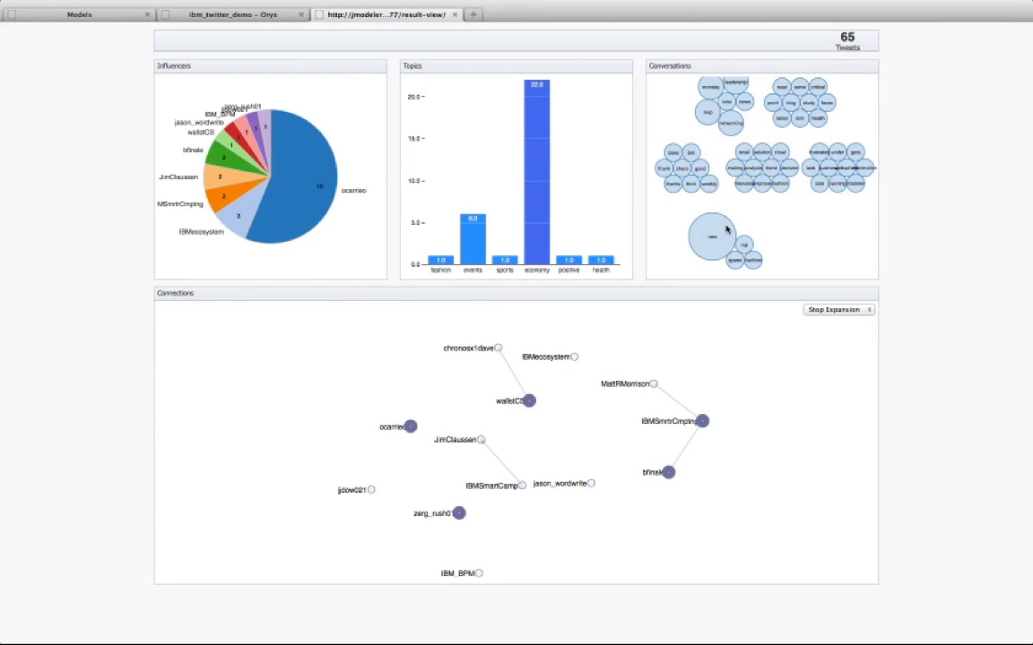
mouse_move(742, 194)
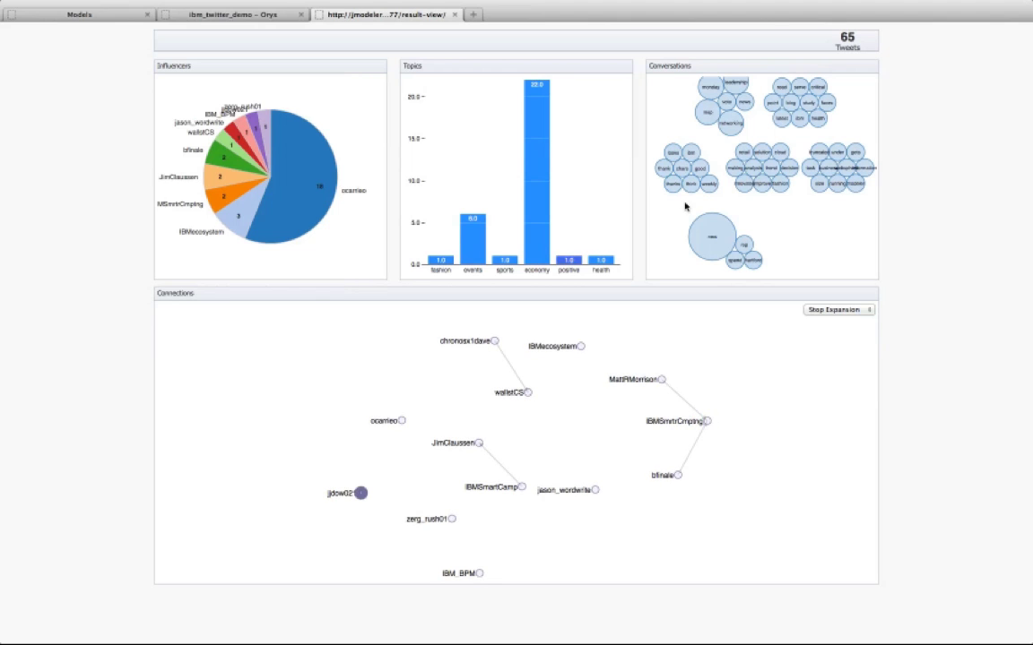
- View the tweets behind the events topic, then return to the ibm_twitter_demo editor
click(480, 249)
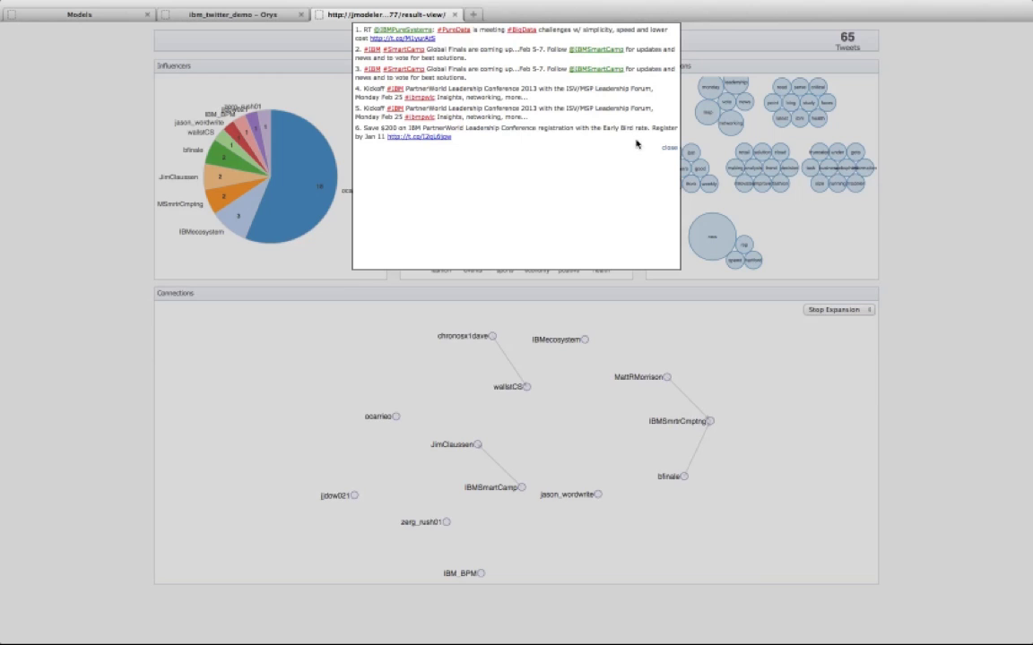
click(667, 148)
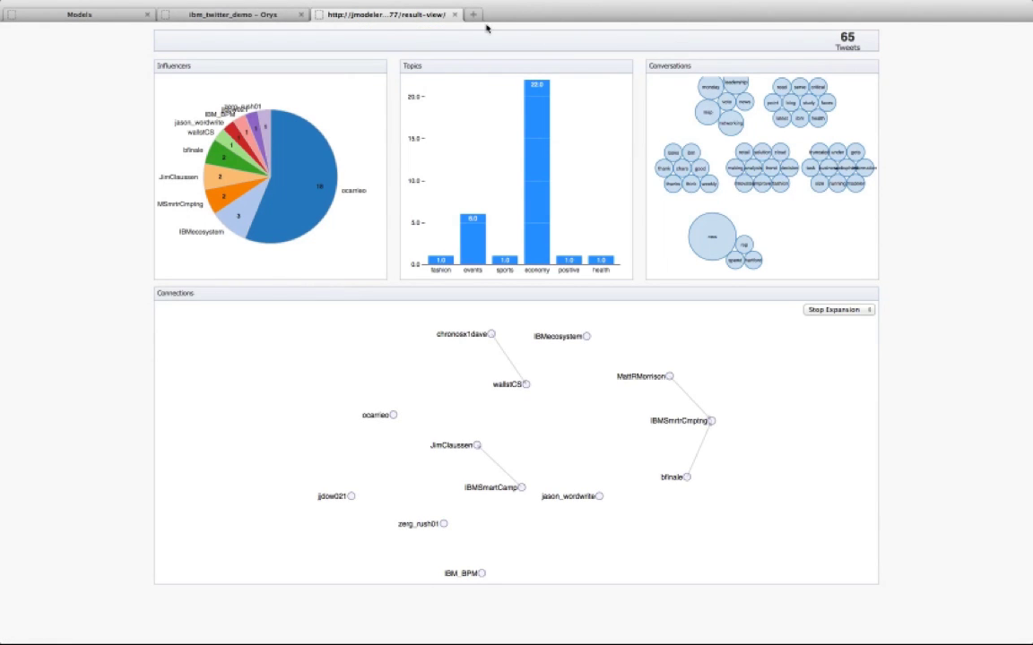
click(272, 15)
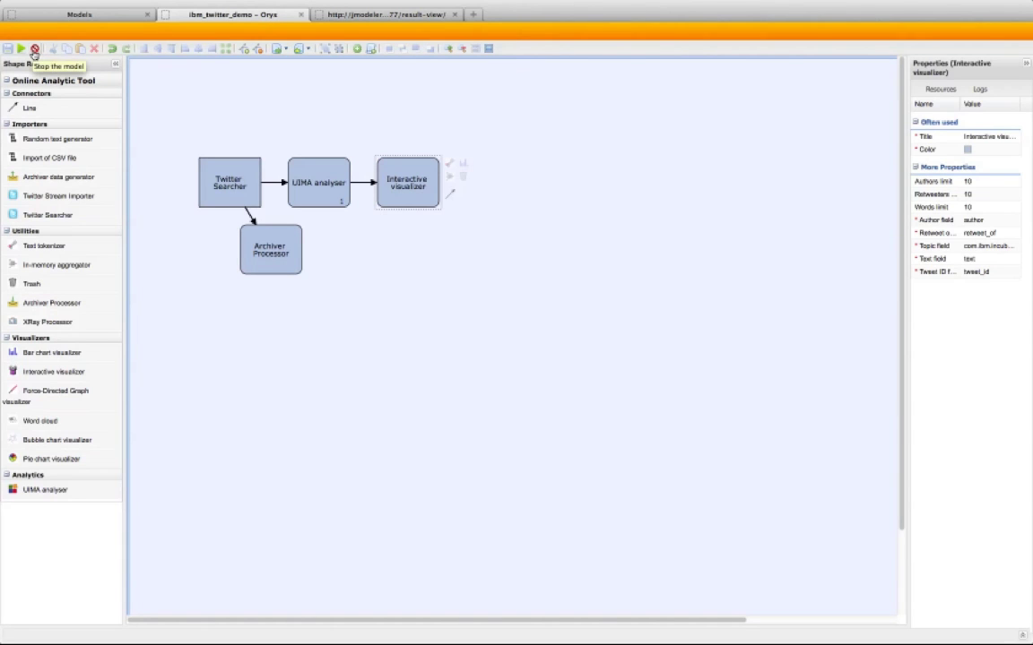
- Stop the running model and return to the Models list showing ibm_twitter_demo
click(35, 49)
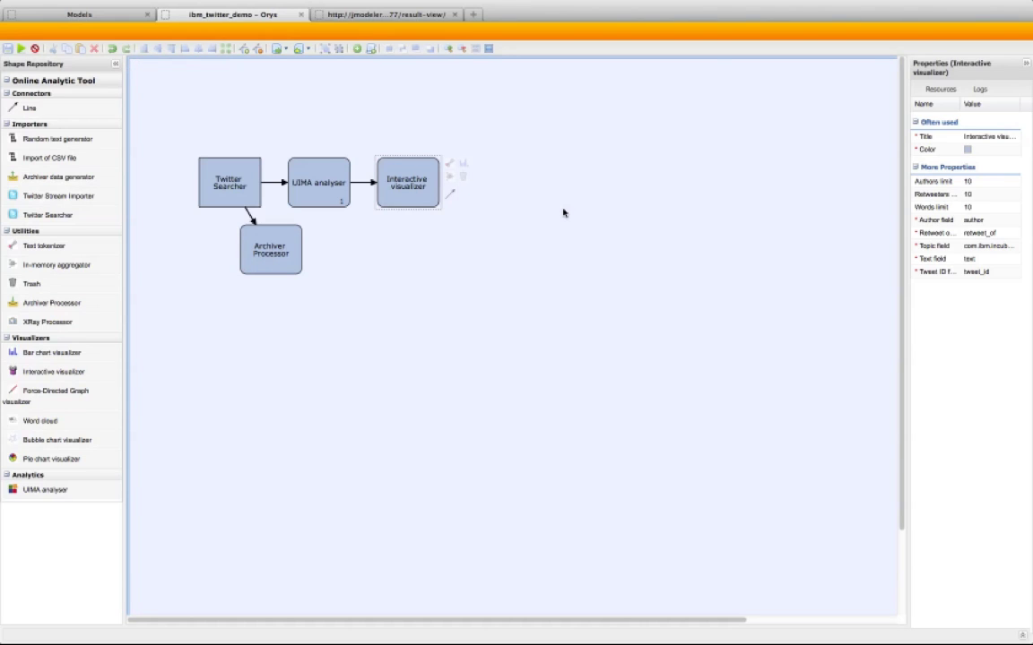
click(93, 18)
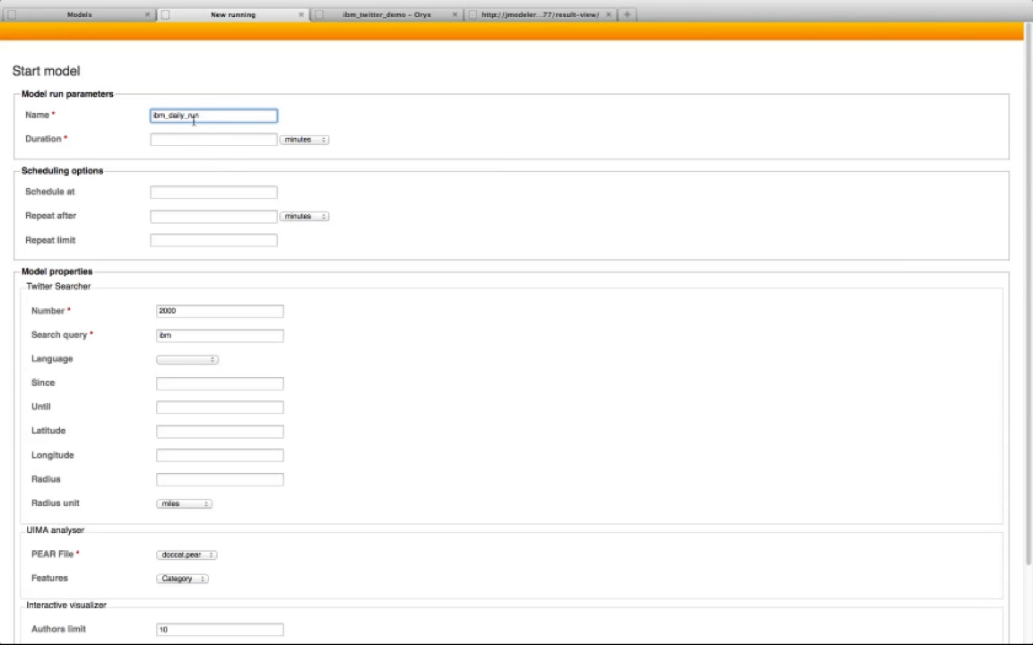
- Leave the run's Schedule empty, dismissing the date picker without choosing a start date
click(237, 192)
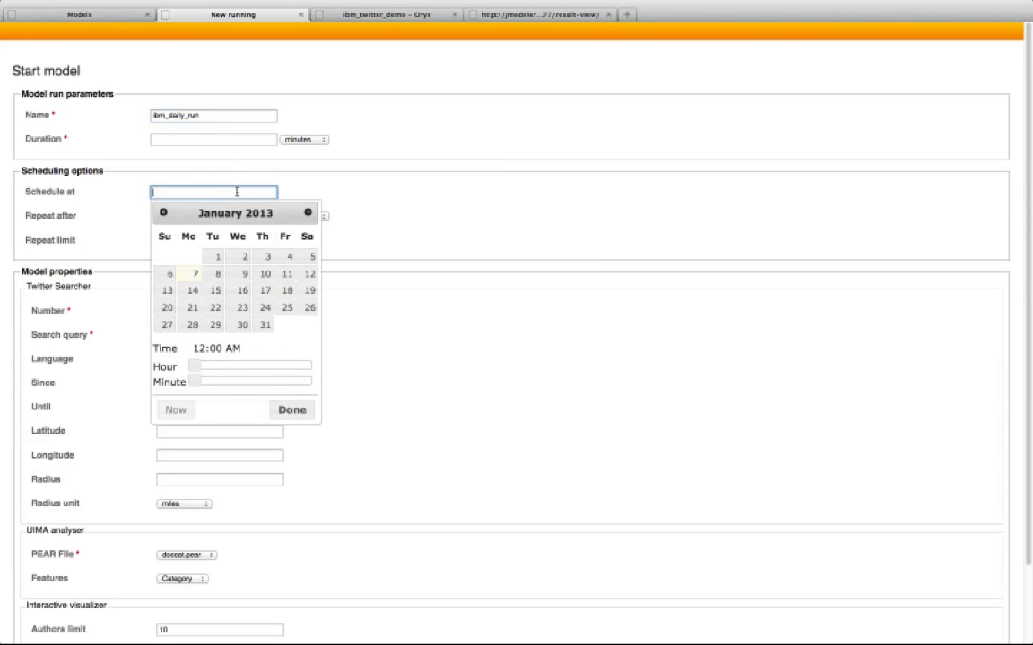
click(371, 196)
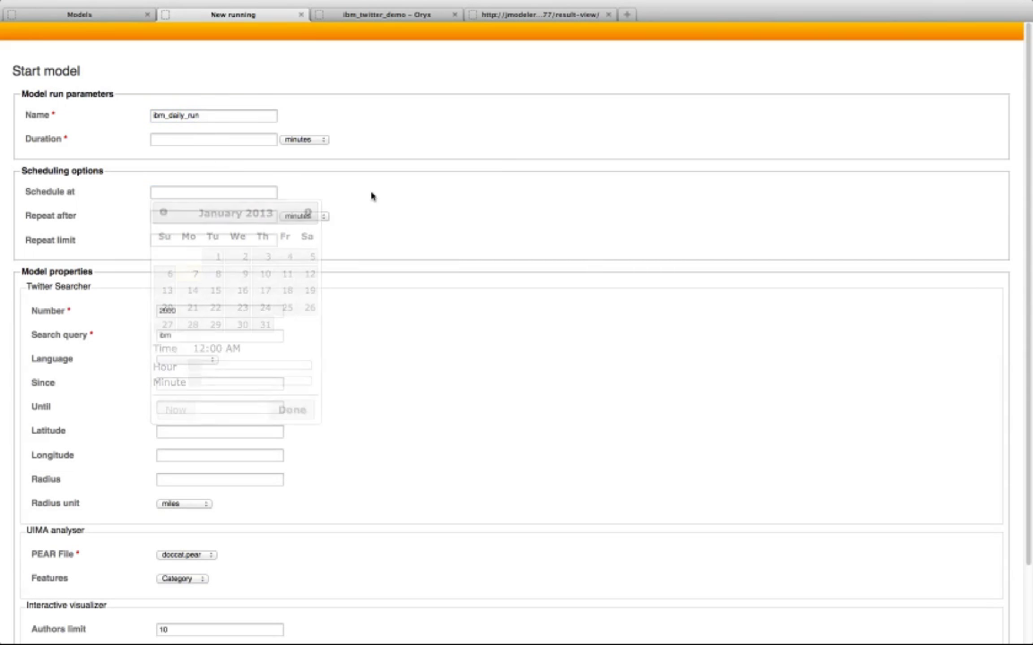
click(208, 142)
click(296, 141)
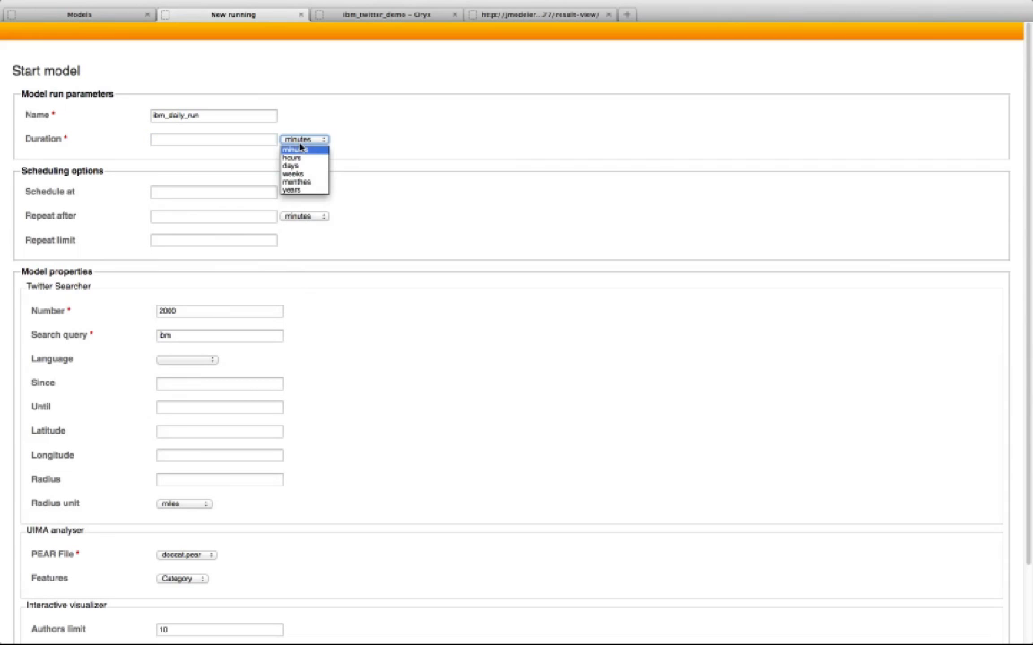
click(383, 133)
click(198, 190)
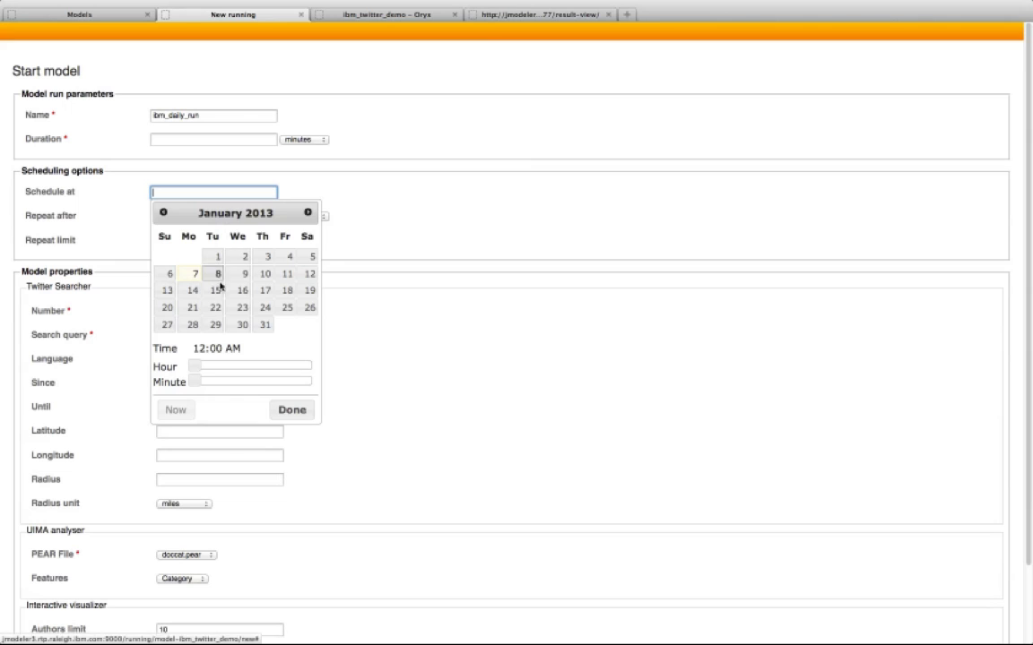
click(405, 261)
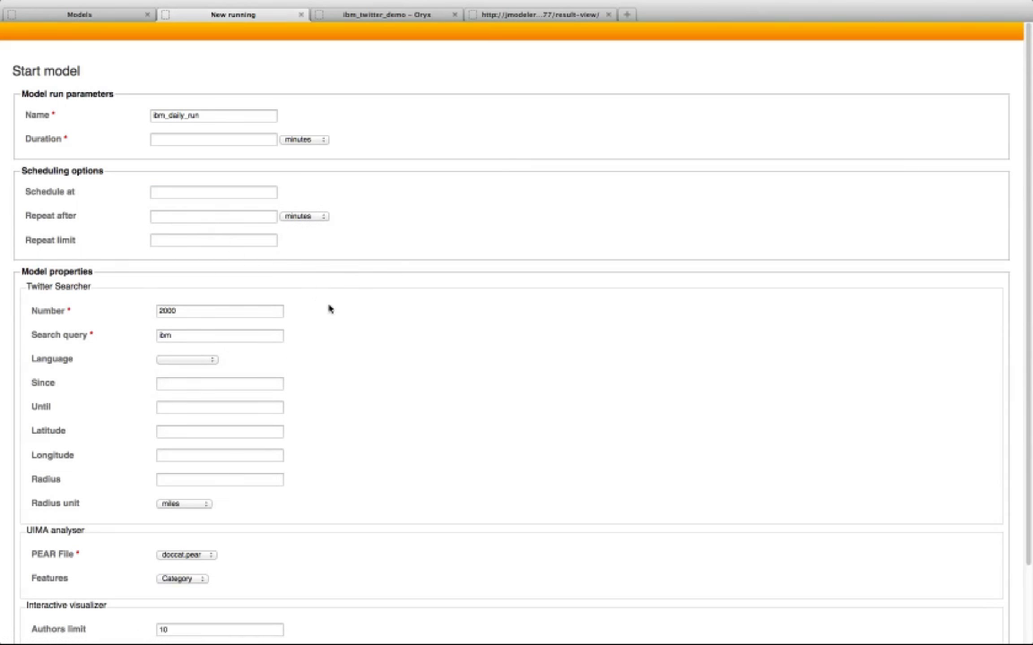
scroll(427, 345, down, 3)
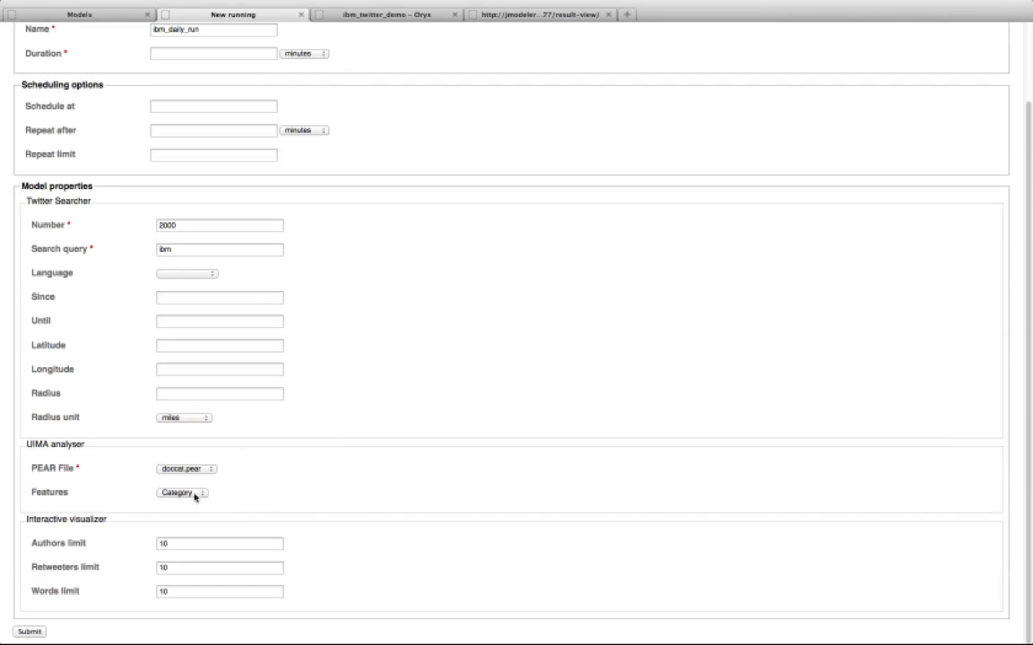
scroll(343, 477, up, 3)
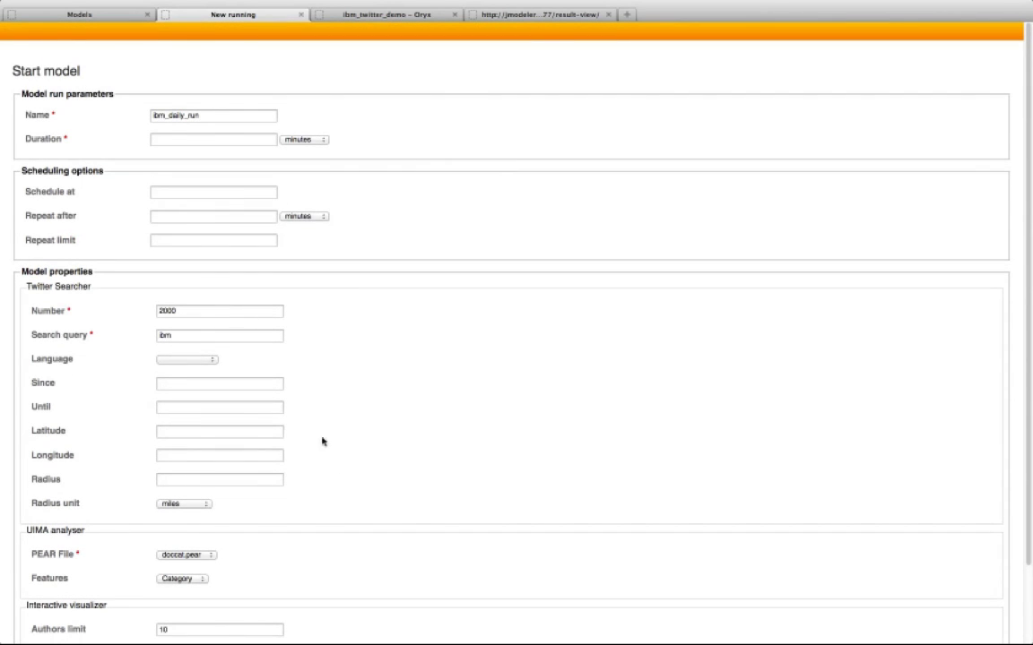
- Set the ibm_daily_run duration to 1 minute
click(194, 140)
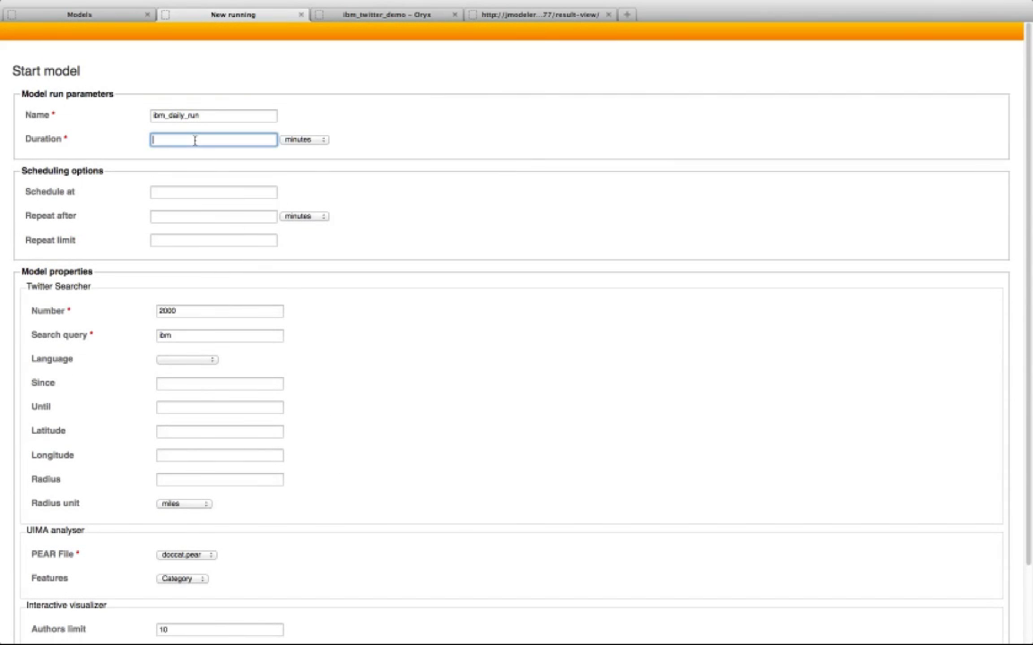
text(1)
click(412, 297)
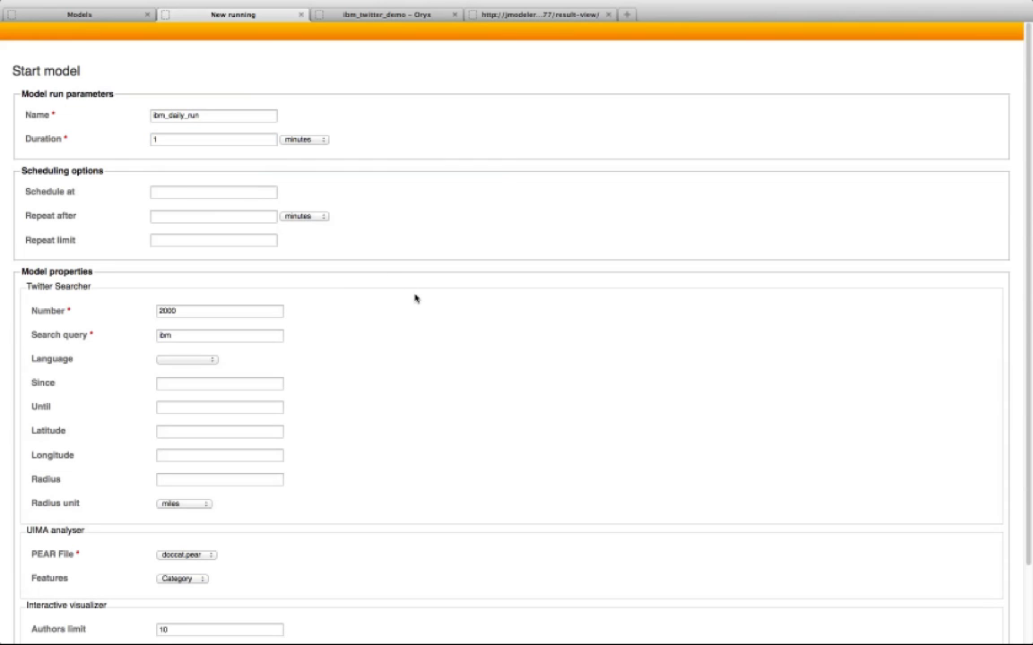
scroll(499, 356, down, 3)
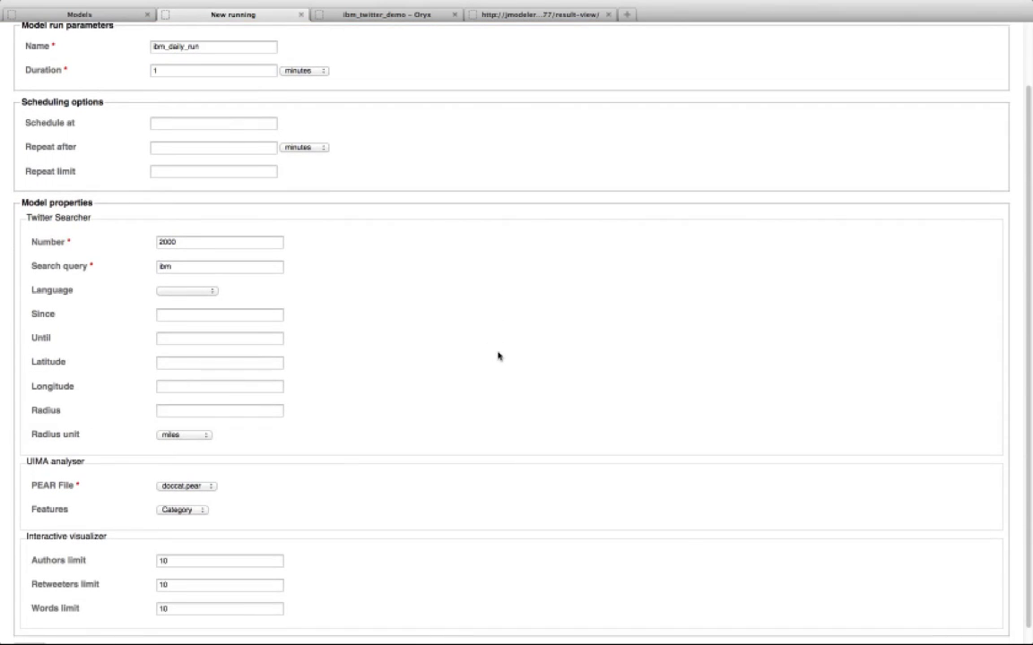
scroll(499, 356, down, 1)
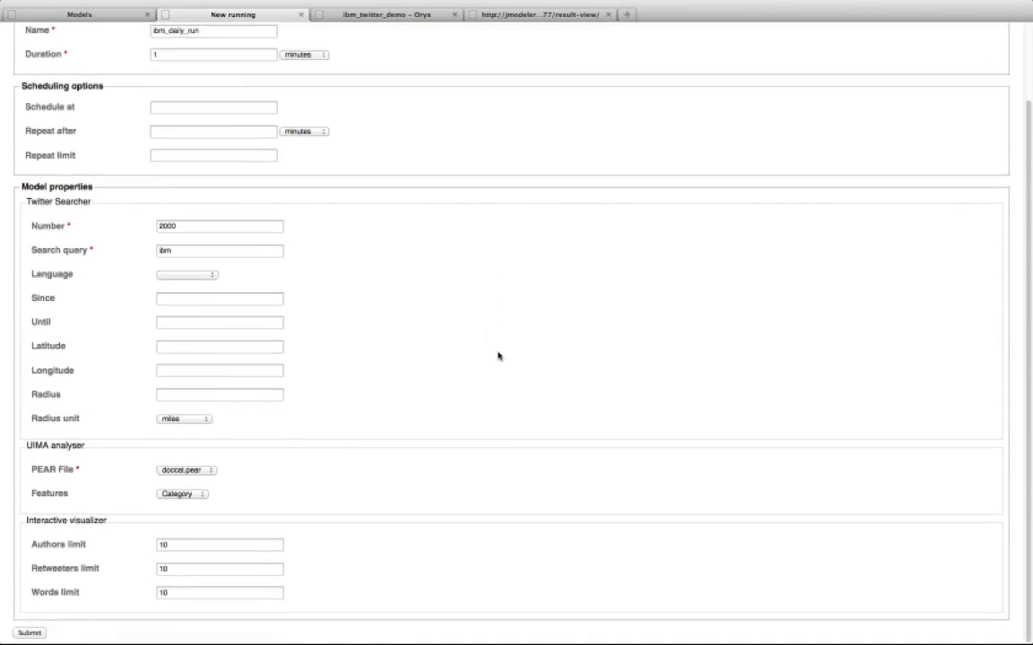
- Submit ibm_daily_run and review its live results: 388 tweets processed, 61 emitted by UIMA analyser
click(29, 632)
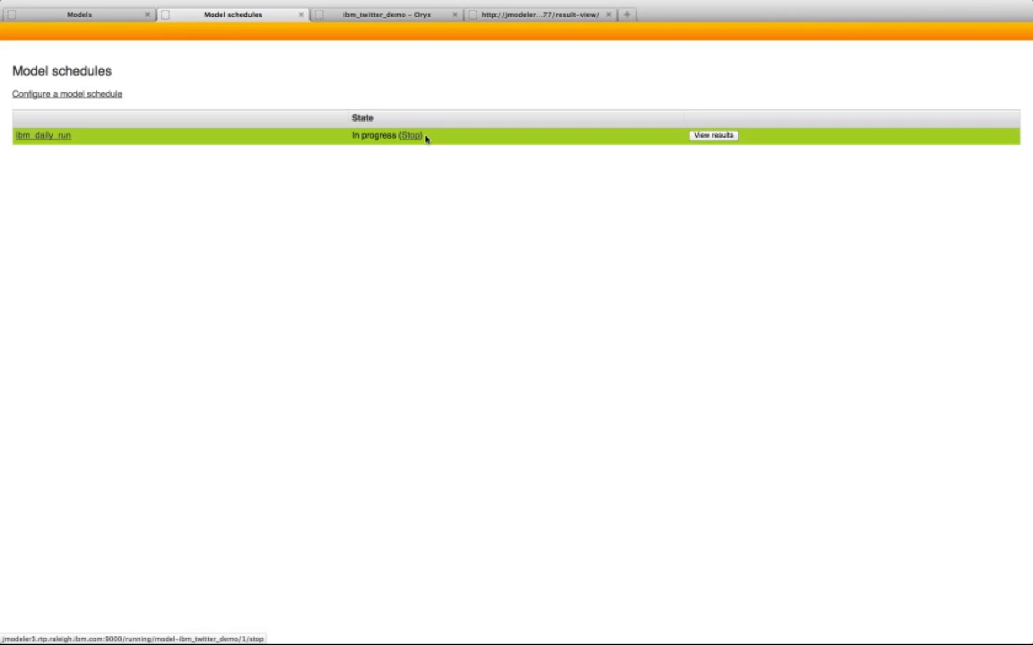
click(715, 136)
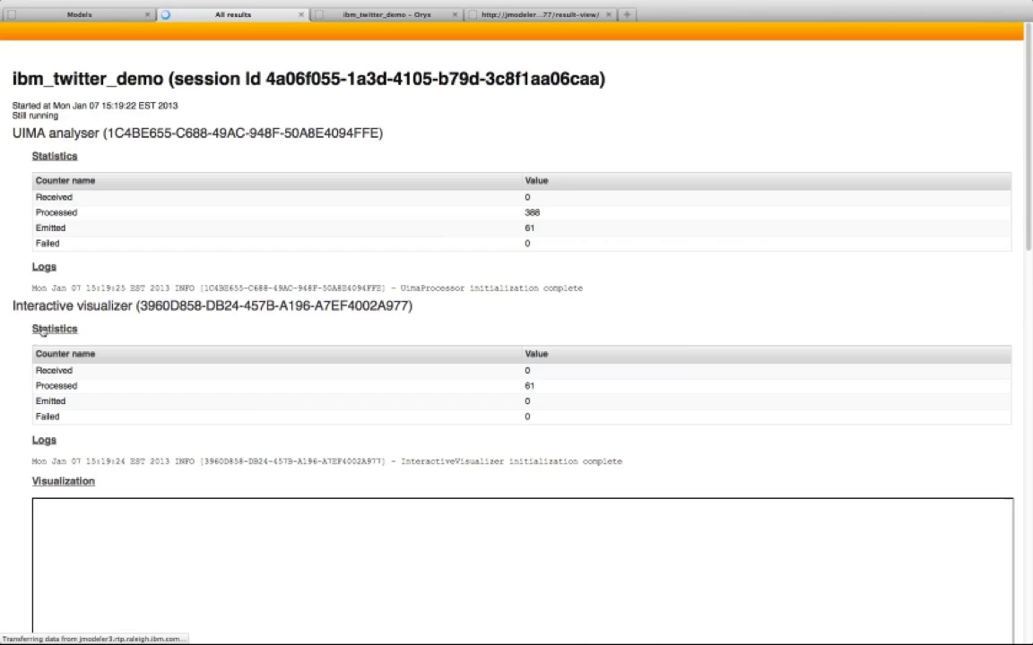
scroll(13, 334, down, 2)
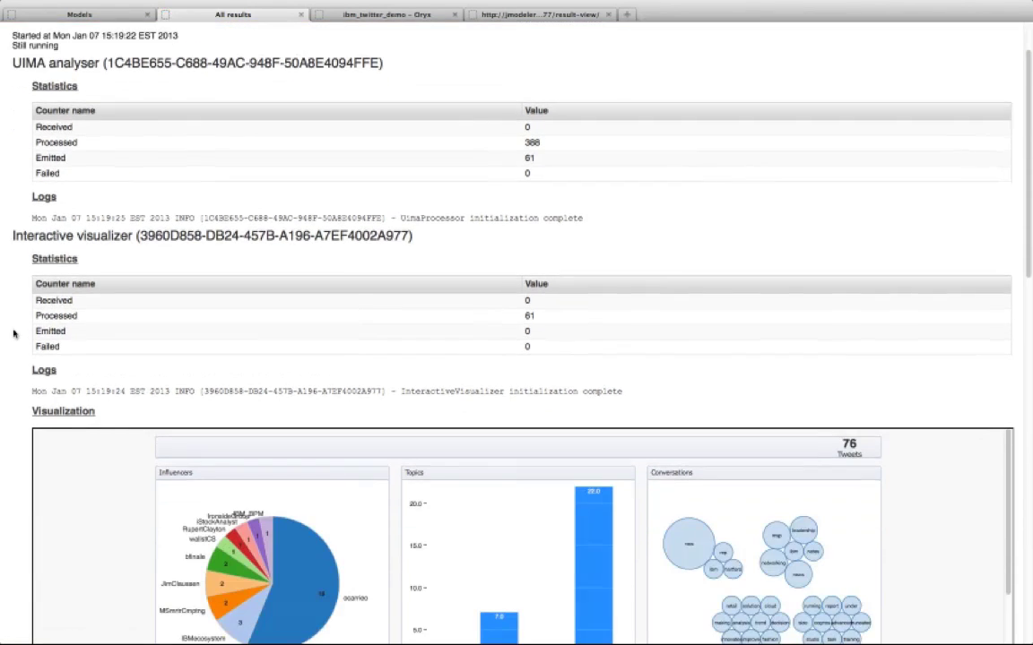
scroll(13, 334, down, 5)
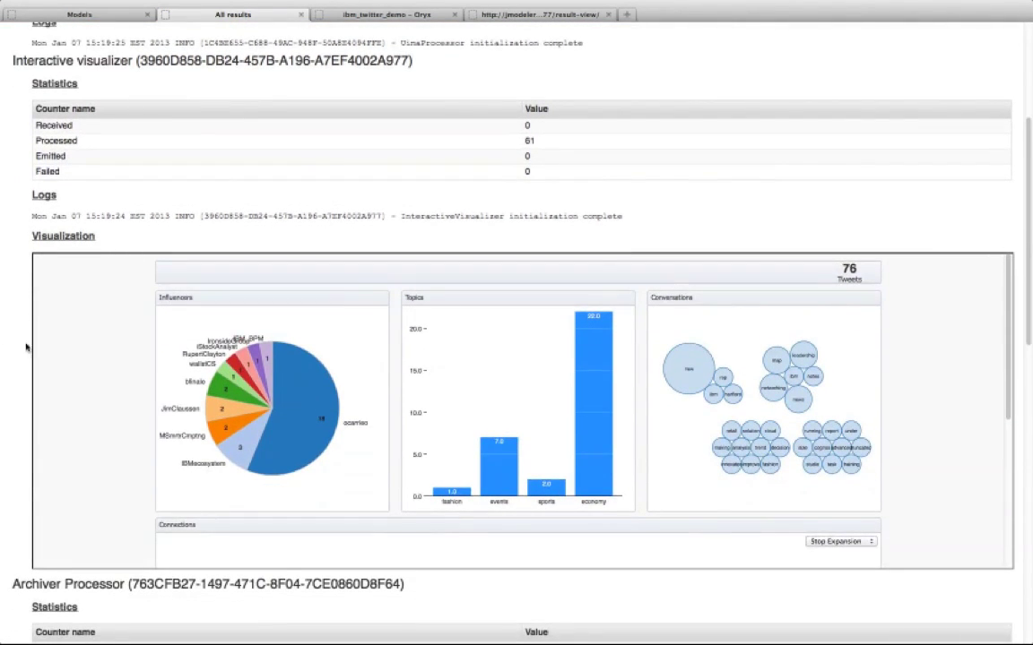
scroll(102, 358, down, 7)
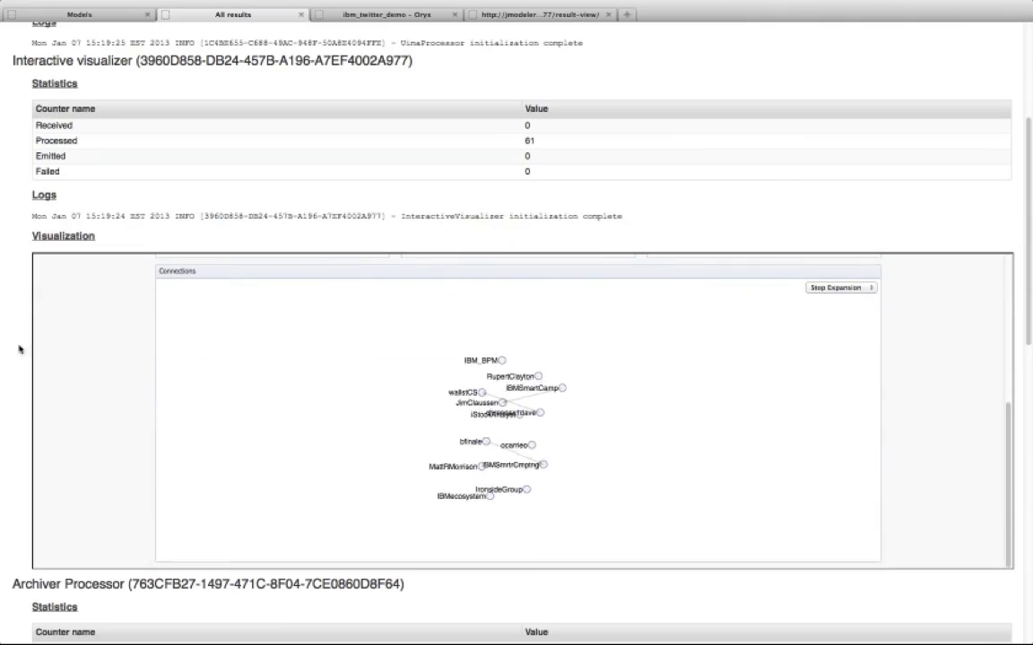
scroll(19, 350, down, 20)
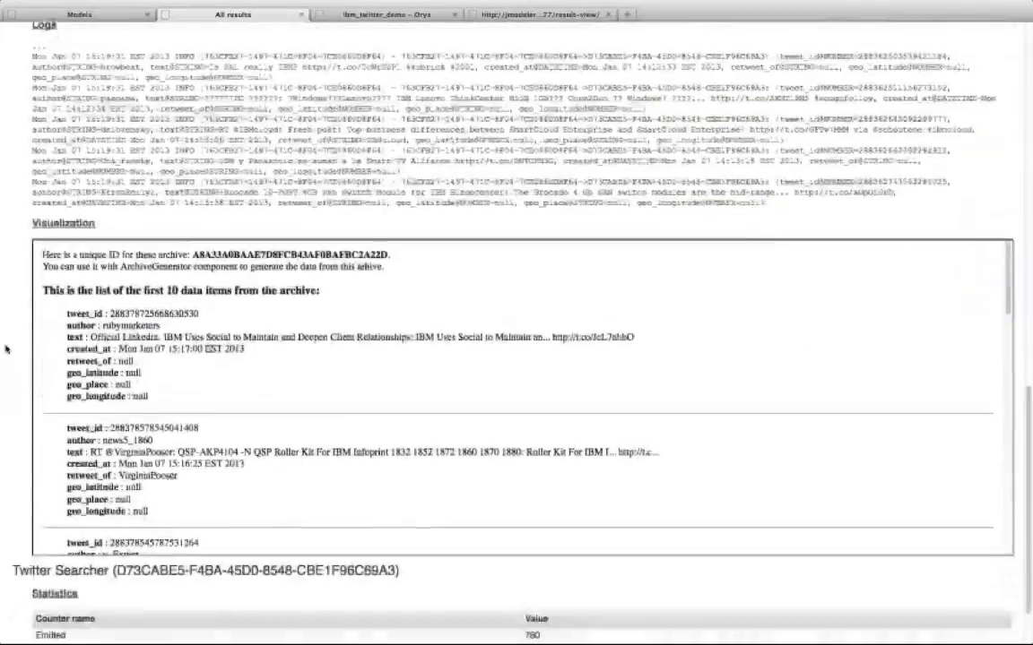
scroll(5, 350, up, 20)
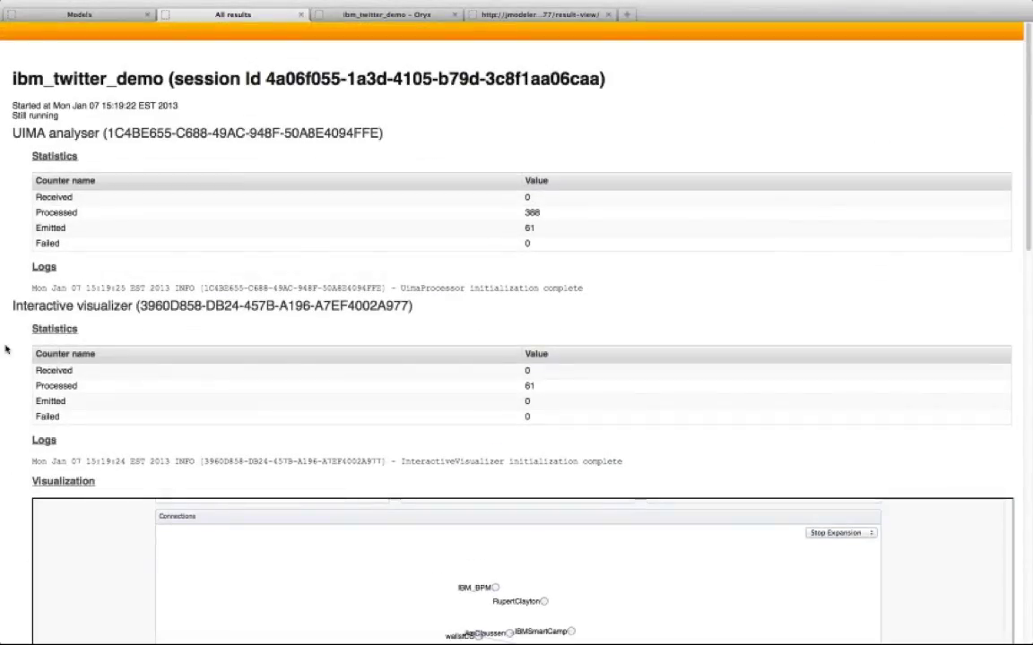